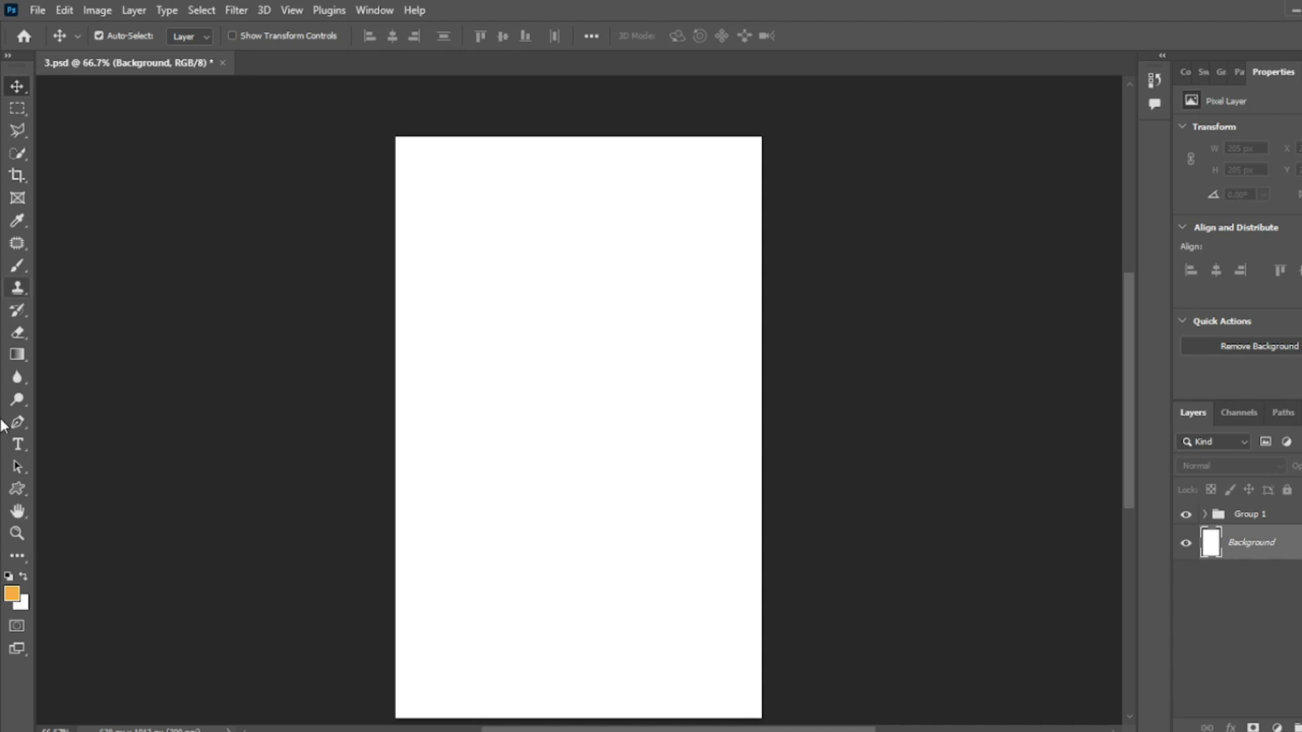
- Set the Pen to Shape mode and place the bottom bar's left and right end points
left_click(19, 423)
left_click(146, 32)
left_click(148, 34)
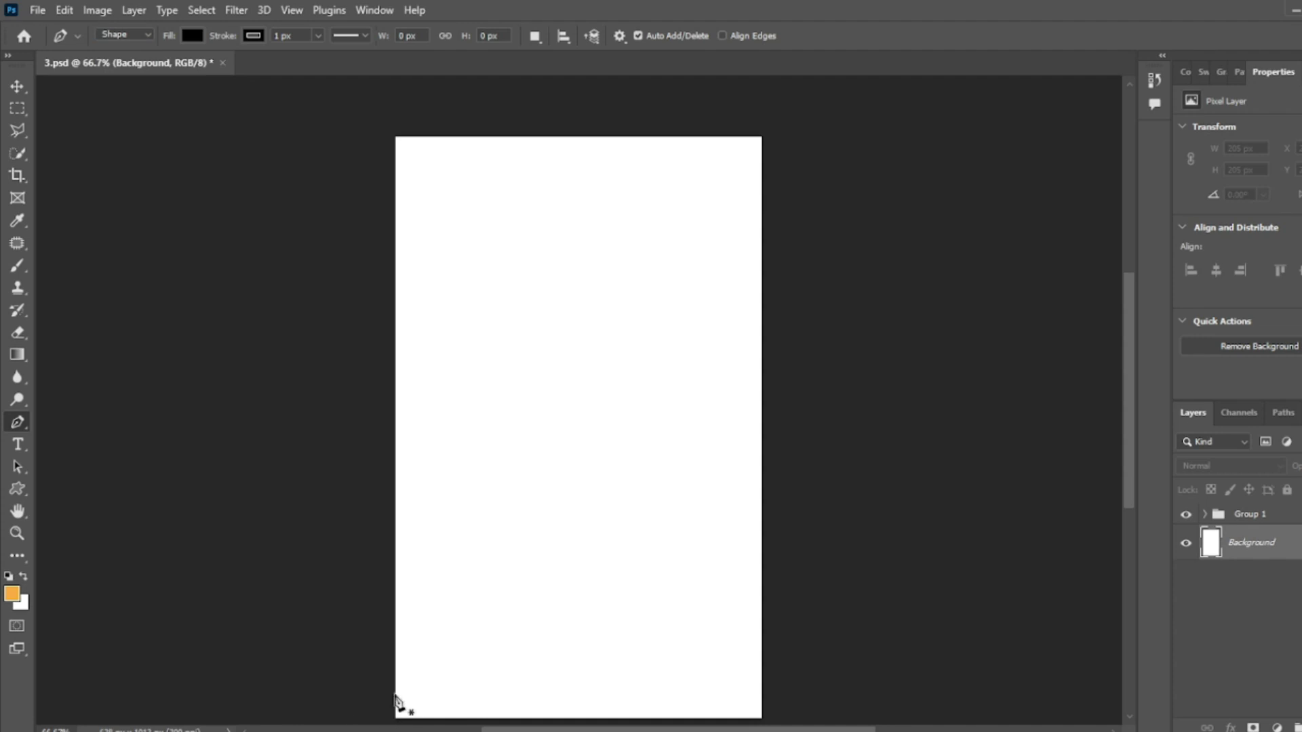
left_click(386, 689)
left_click(858, 680)
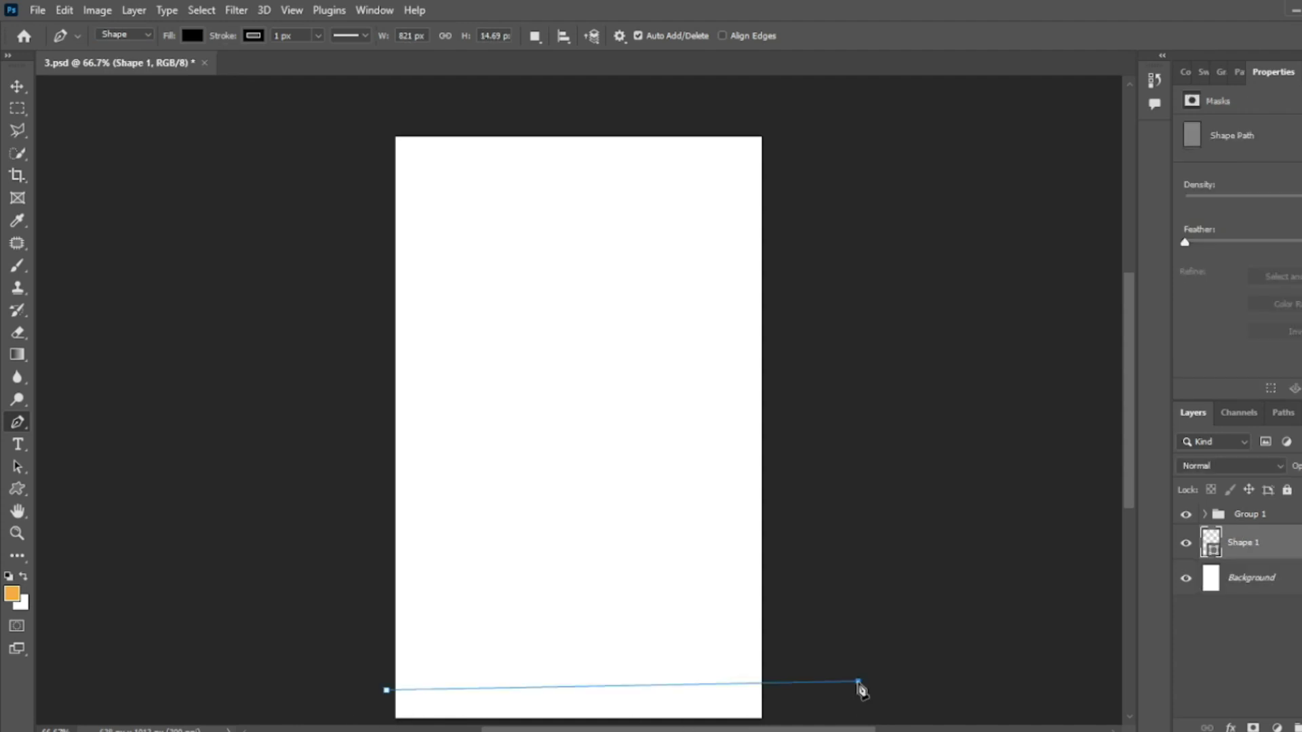
left_click(1153, 79)
left_click(990, 642)
left_click(807, 689)
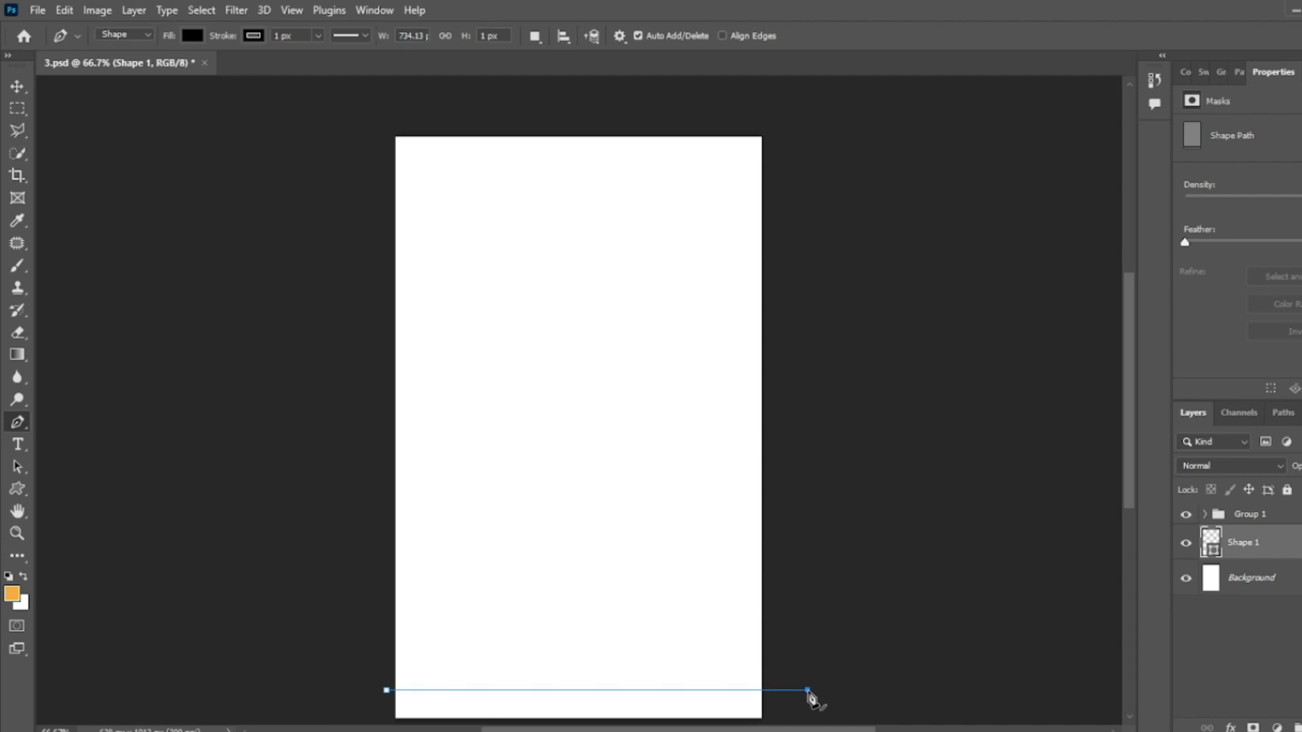
- Close the bottom bar outline and fill it dark red #8e2b2b
scroll(811, 698, "down", 2)
scroll(812, 631, "down", 3)
left_click(803, 662)
left_click(317, 624)
left_click(387, 594)
double_click(1212, 542)
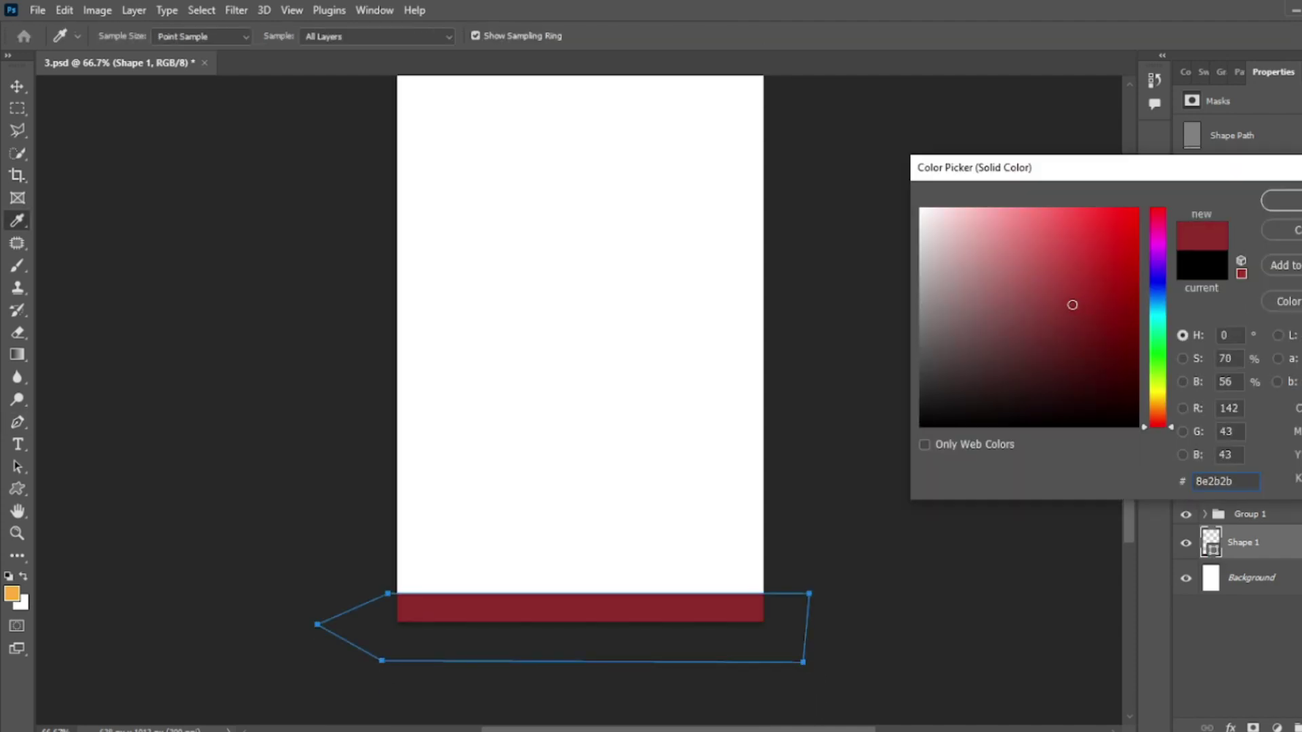
key("Return")
- Draw a bottom-left corner triangle filled lighter red #a04444
left_click(383, 484)
left_click(497, 597)
left_click(399, 658)
left_click(324, 627)
left_click(348, 483)
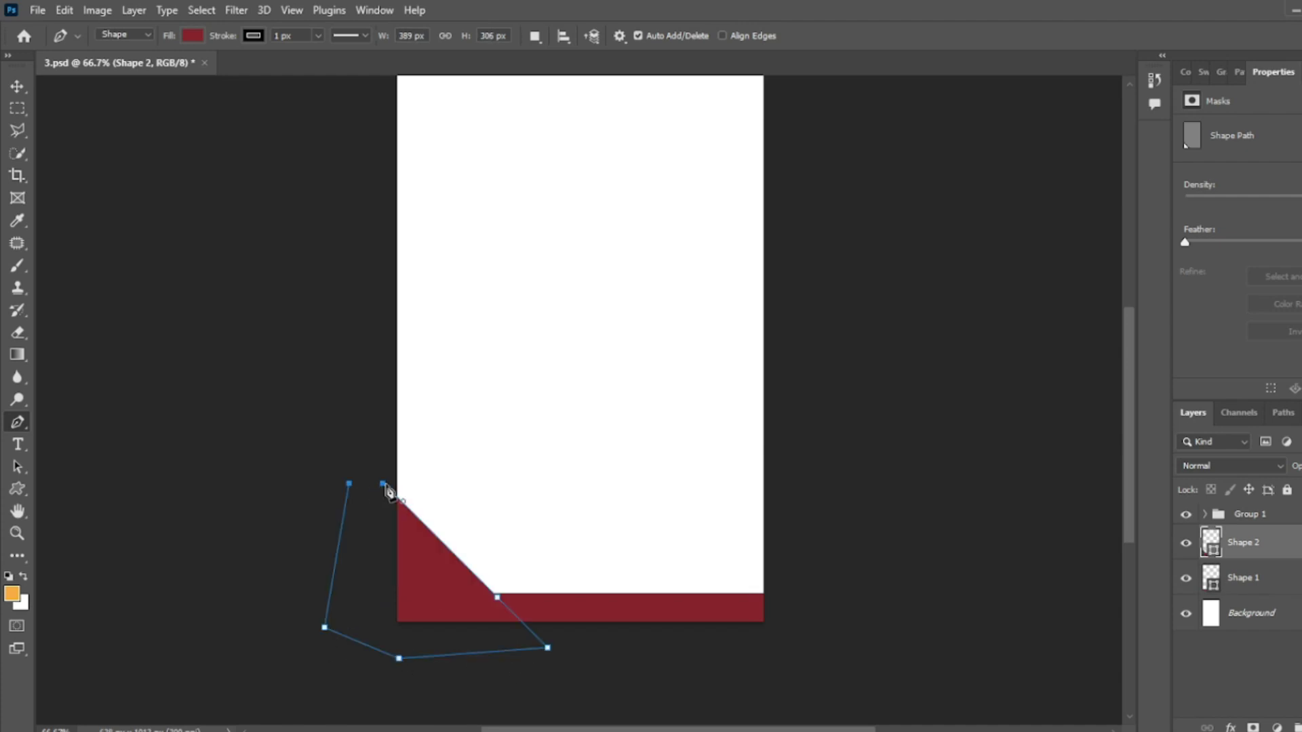
double_click(1211, 528)
left_click(1046, 290)
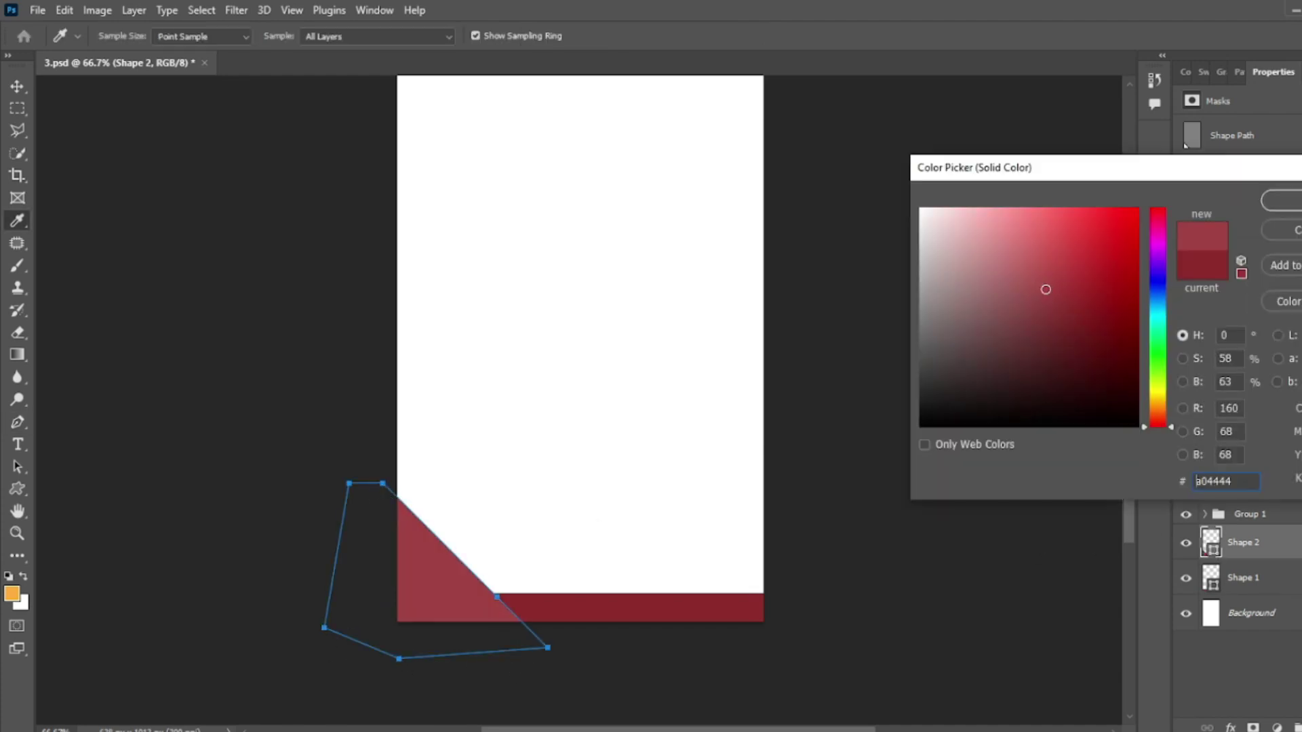
key("Return")
- Pen-draw an angled quadrilateral over the bottom-left corner and fill it green #1e7b2b
left_click(367, 610)
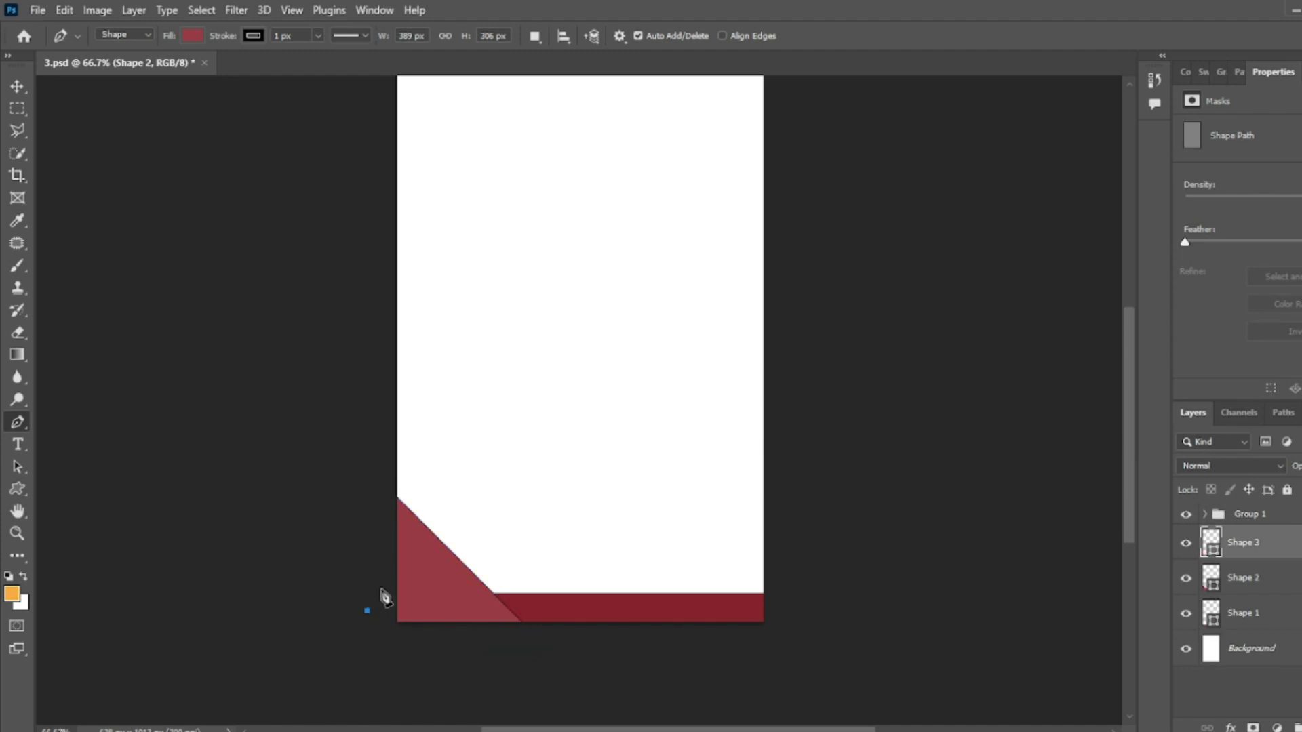
left_click(440, 506)
left_click(506, 556)
left_click(395, 654)
left_click(367, 610)
double_click(1212, 546)
left_click(1161, 349)
left_click_drag(1119, 222, 1125, 343)
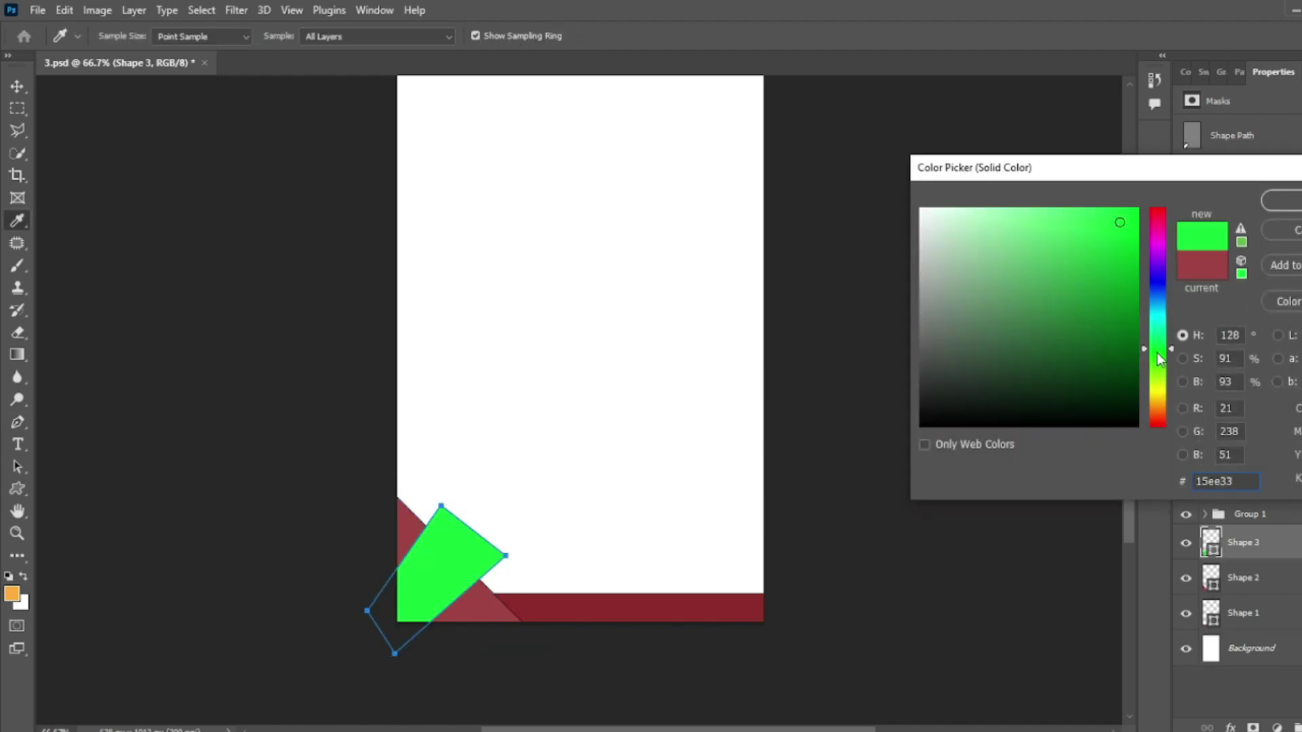
left_click(1084, 322)
left_click(1069, 259)
left_click(1084, 321)
key("Return")
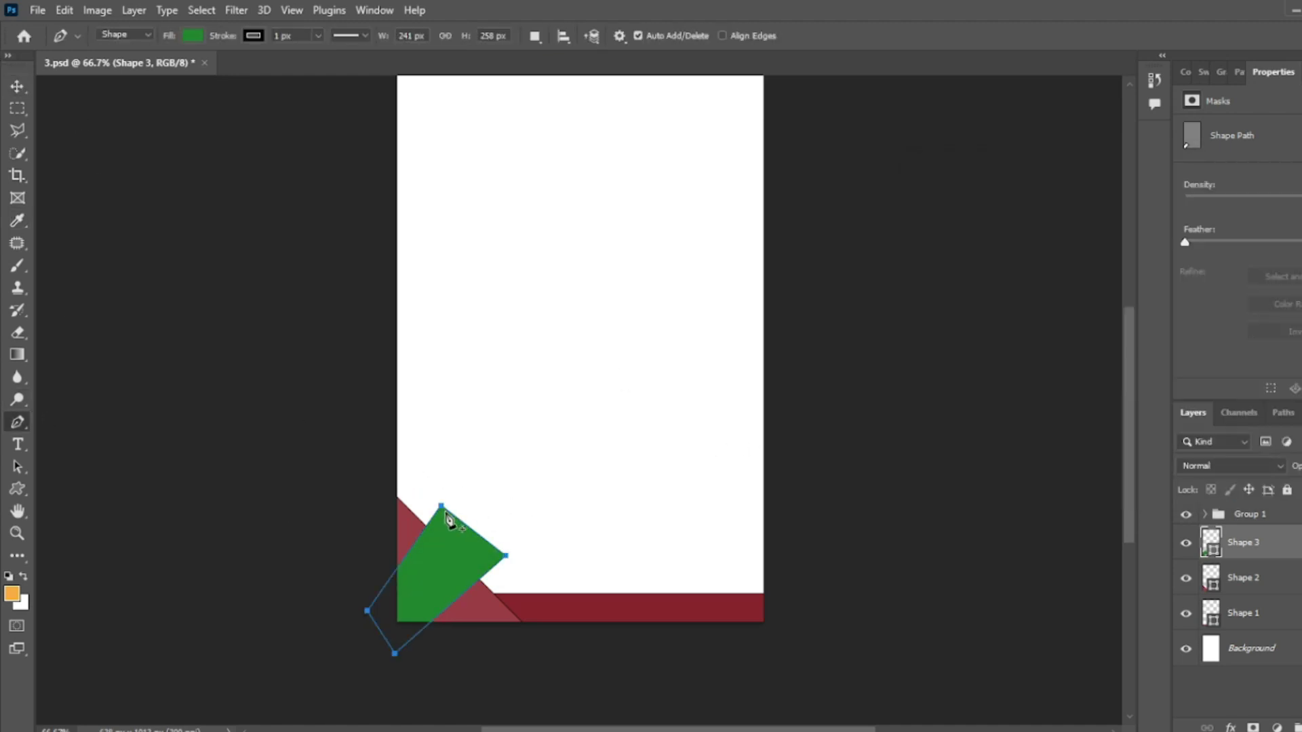
- Draw a small darker green piece and move its layer below the green shape
left_click(401, 503)
left_click(434, 547)
left_click(405, 547)
left_click(386, 506)
double_click(1211, 542)
left_click(1112, 344)
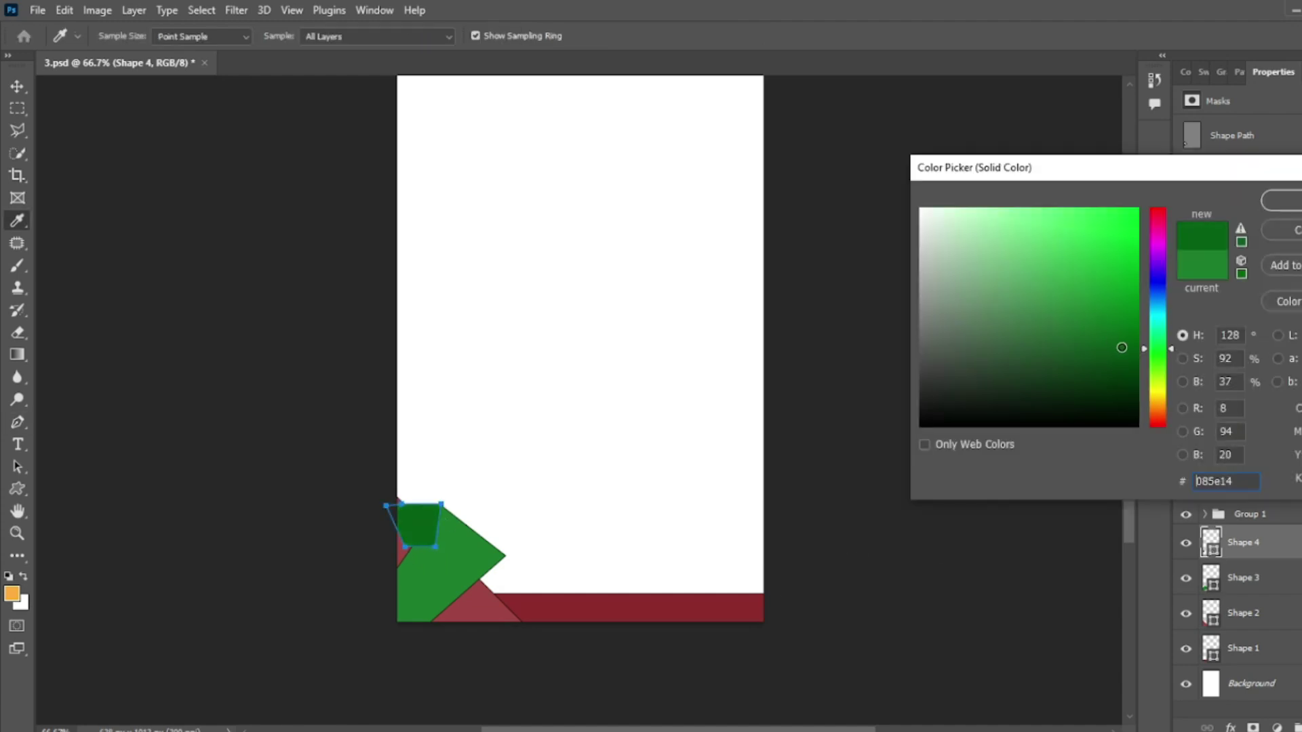
key("Return")
left_click_drag(1292, 550, 1290, 630)
- Shift and then delete the small dark green piece (Shape 4)
left_click(16, 86)
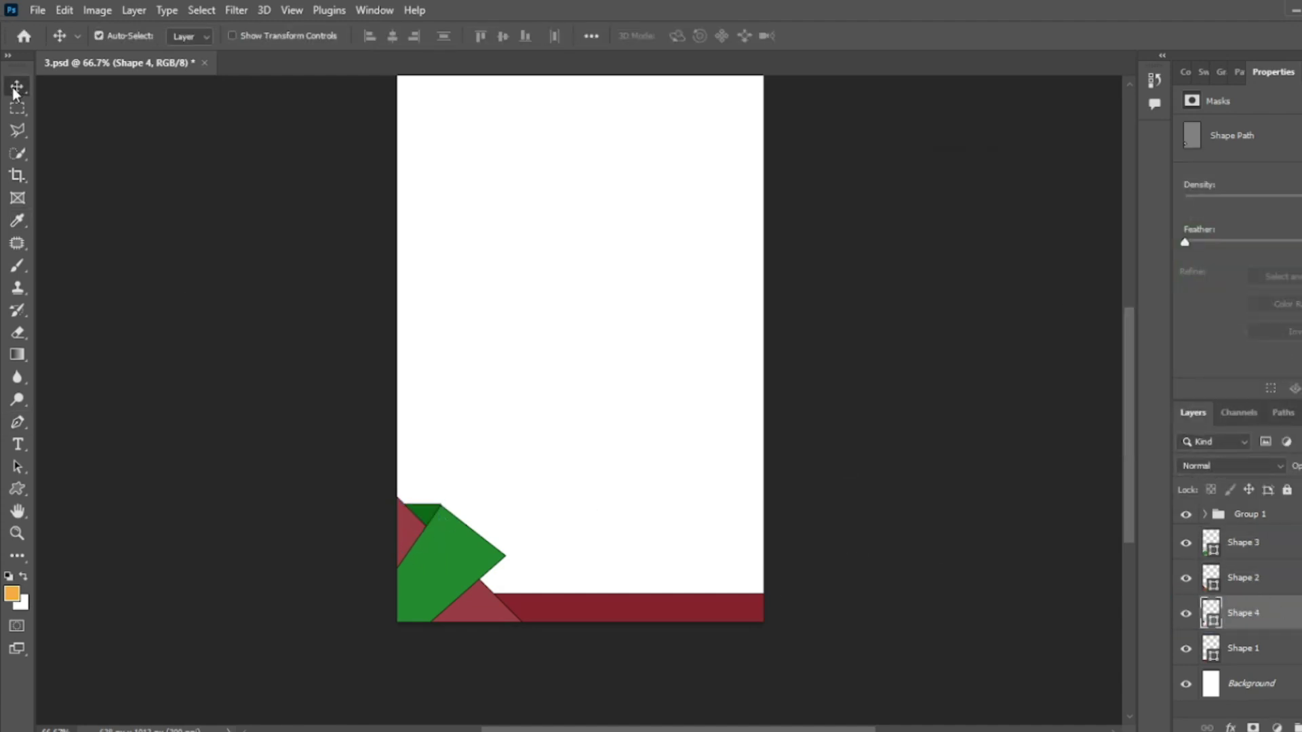
left_click_drag(432, 513, 445, 510)
key("Delete")
key("p")
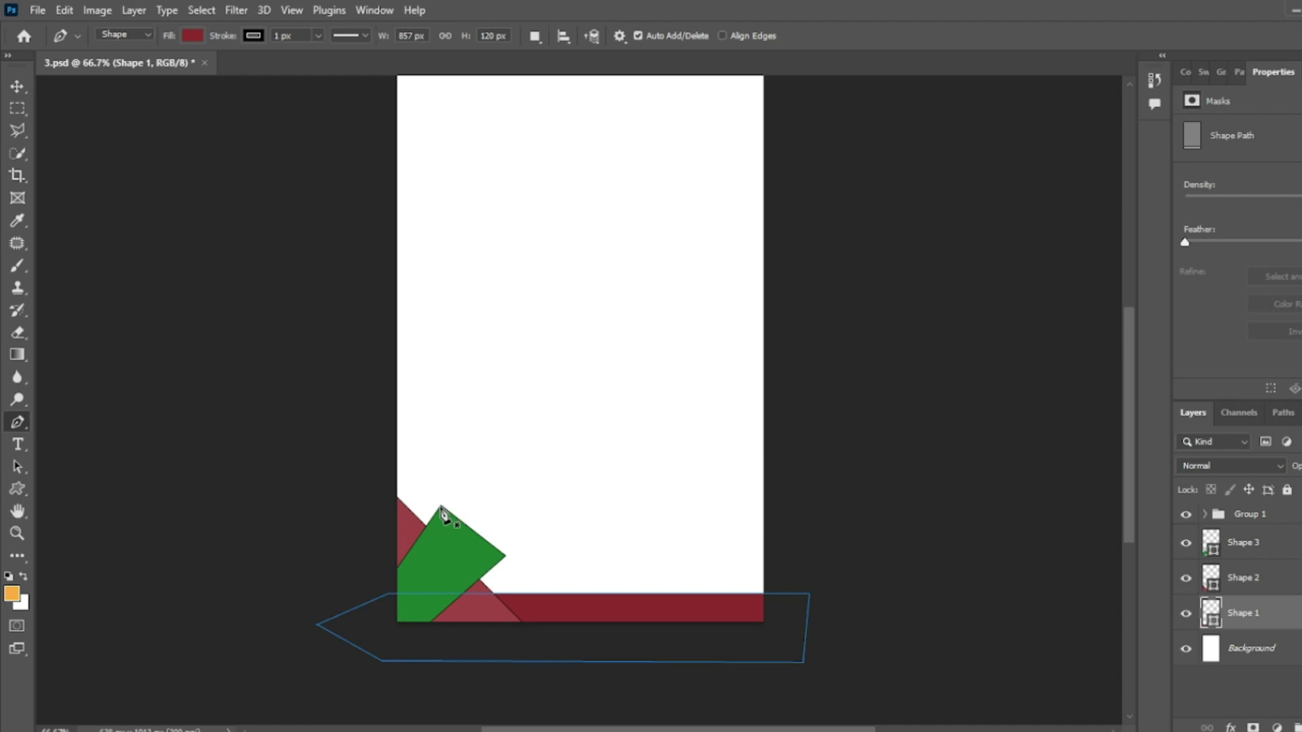
- Enlarge the green corner shape with Free Transform from its top-right corner
key("v")
left_click(478, 566)
key("ctrl+t")
left_click_drag(506, 504, 528, 478)
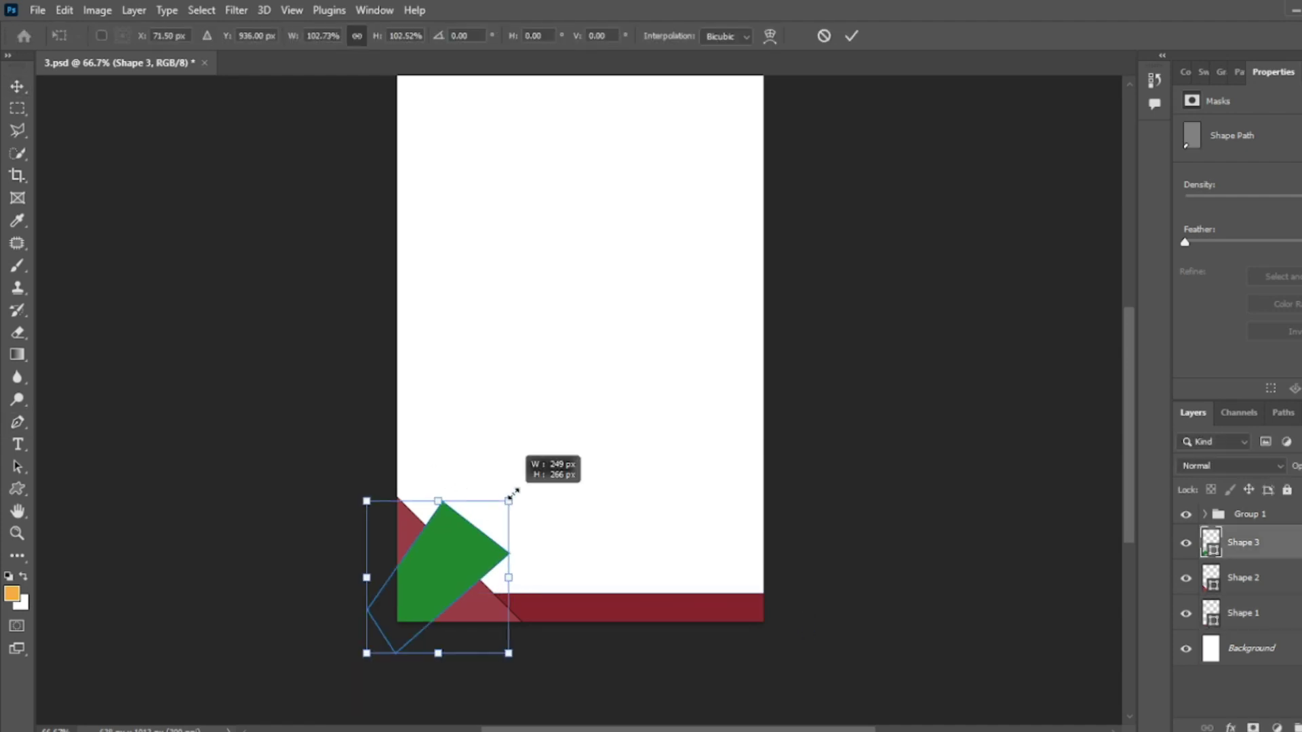
left_click(851, 36)
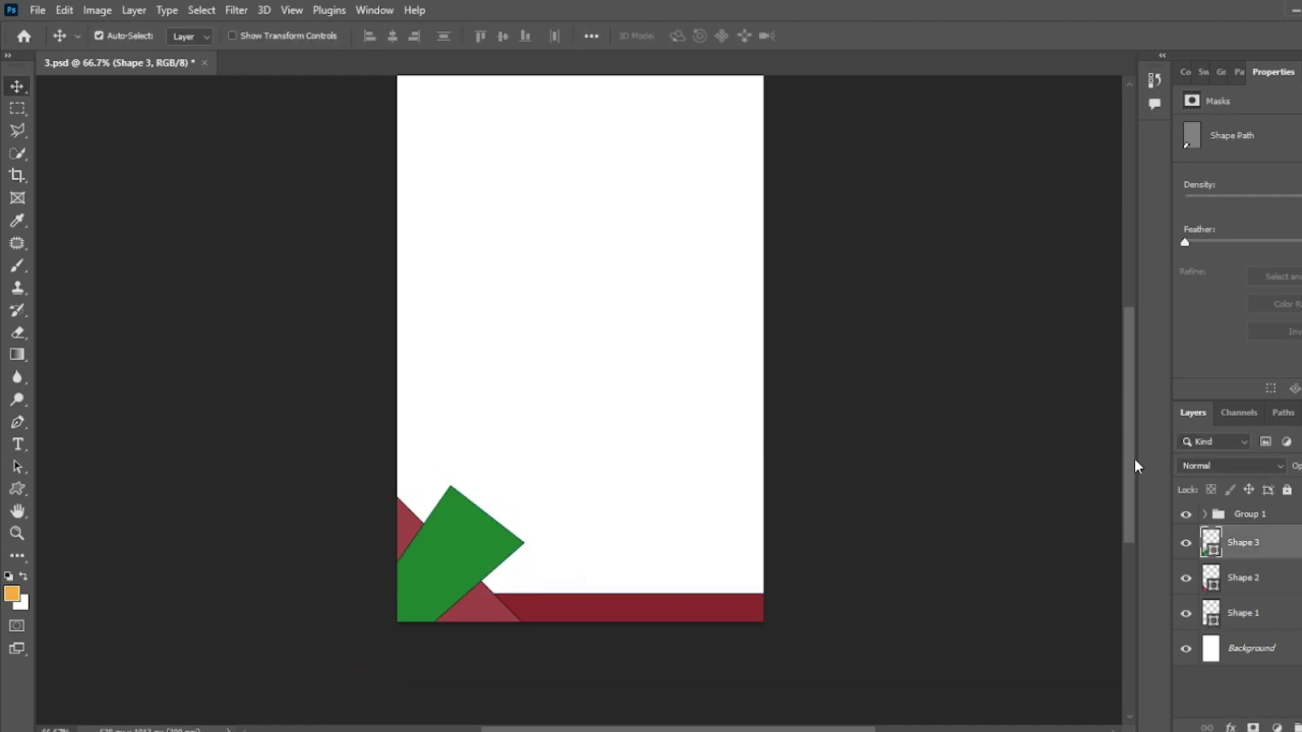
- Draw a facet along the green shape's top tip and give it a green fill
left_click(1279, 613)
left_click(18, 422)
left_click(450, 487)
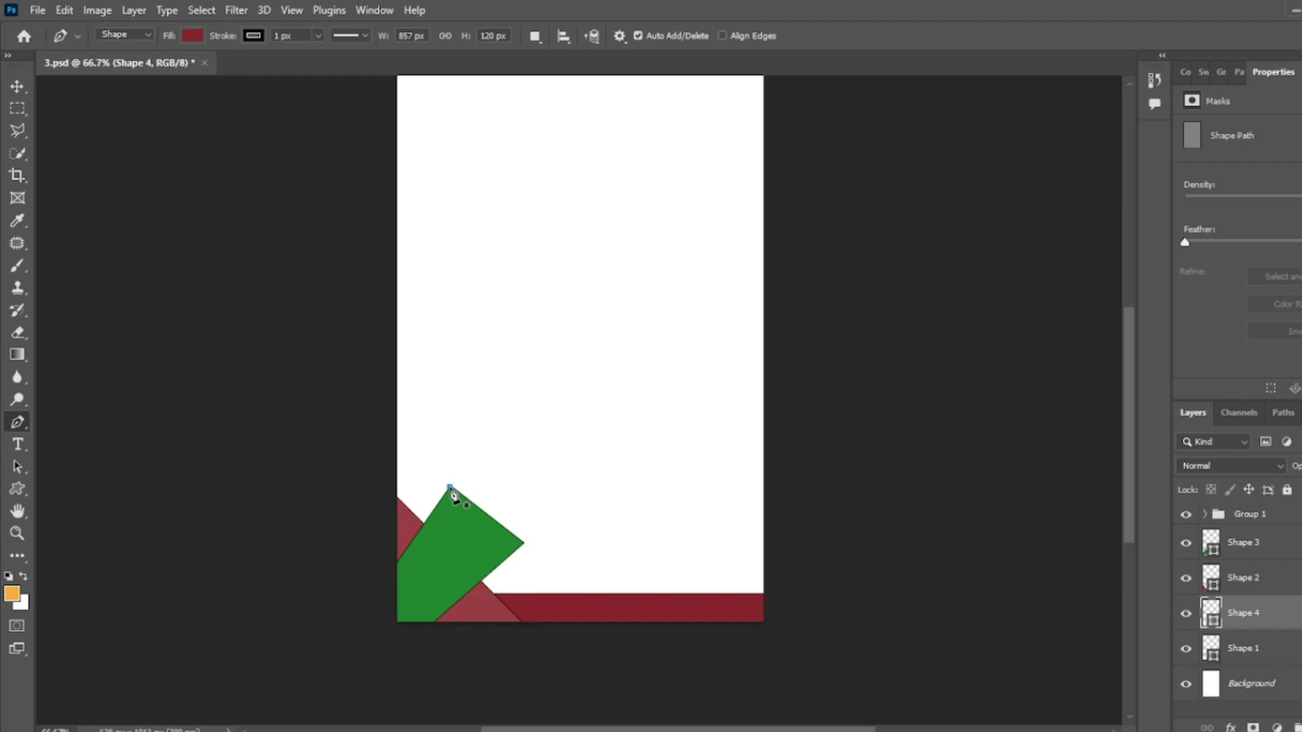
left_click(397, 502)
left_click(416, 537)
left_click(467, 529)
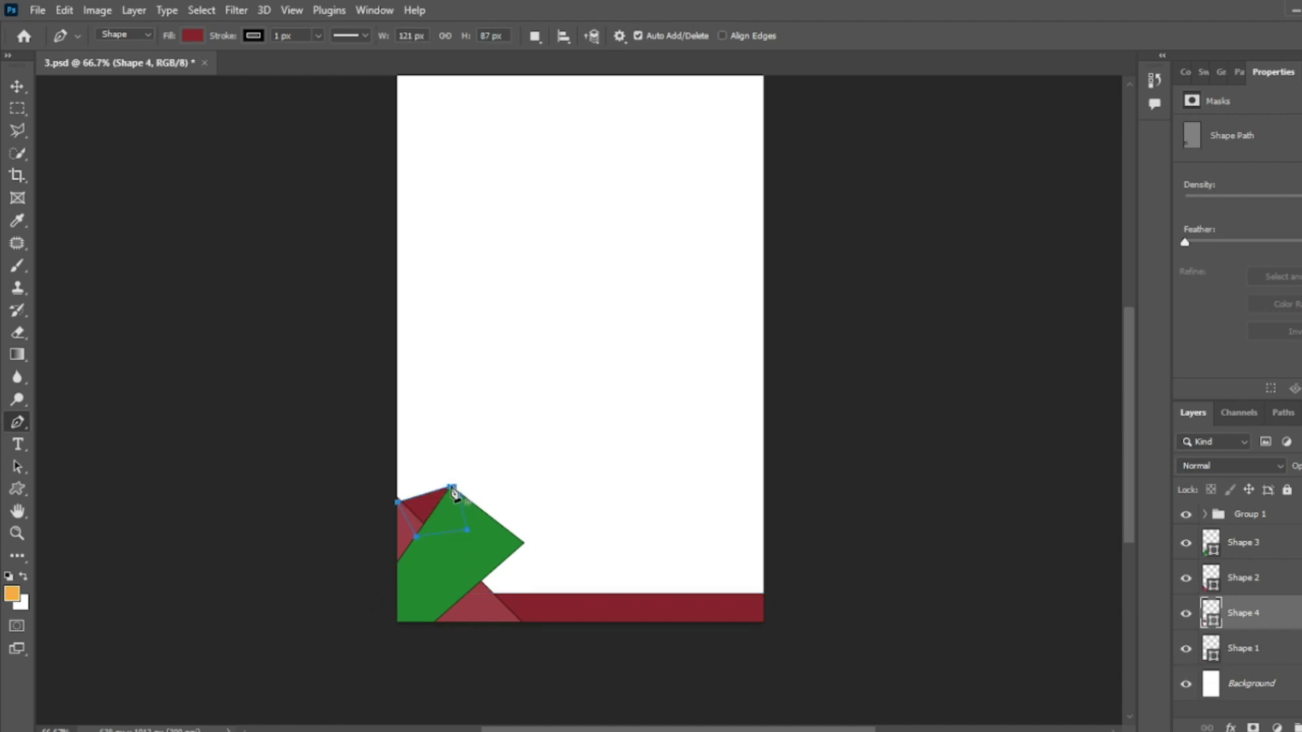
double_click(1211, 617)
left_click(470, 553)
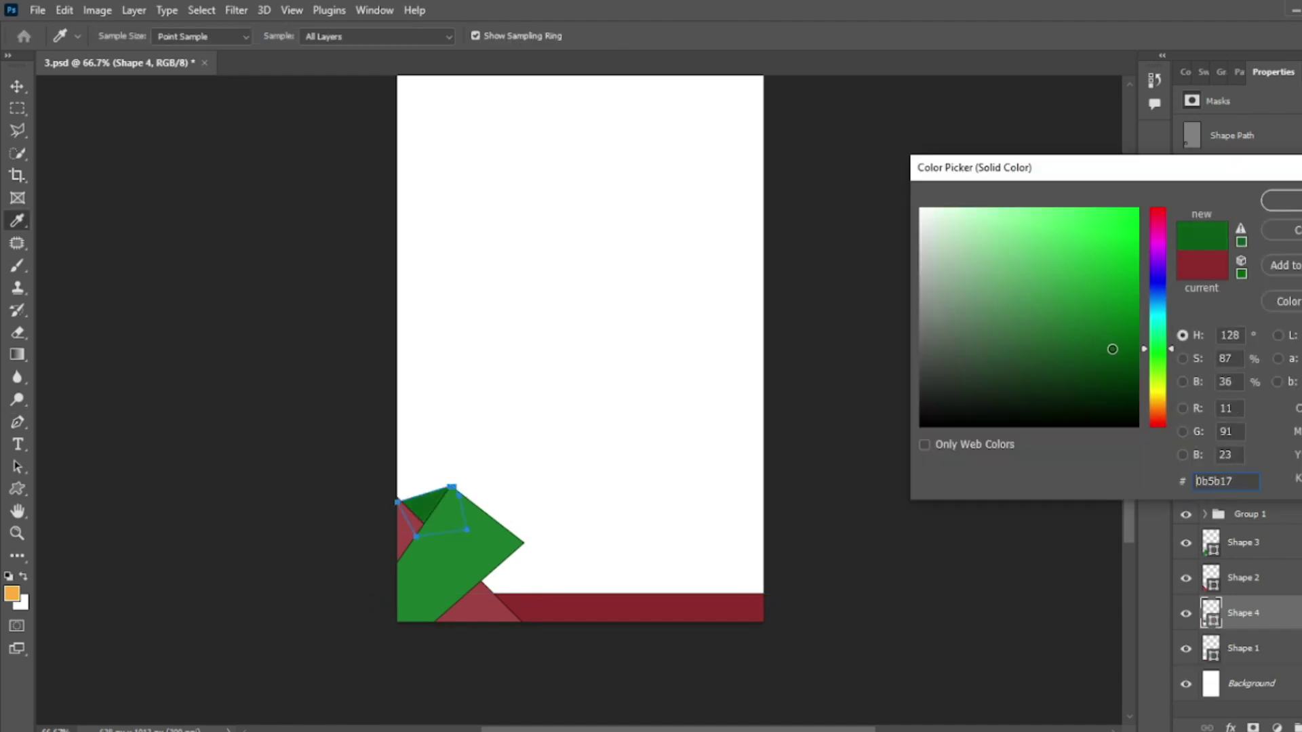
left_click(1282, 201)
- Draw a facet along the green shape's right side filled very dark green
key("p")
left_click(522, 543)
left_click(512, 613)
left_click_drag(477, 592, 457, 559)
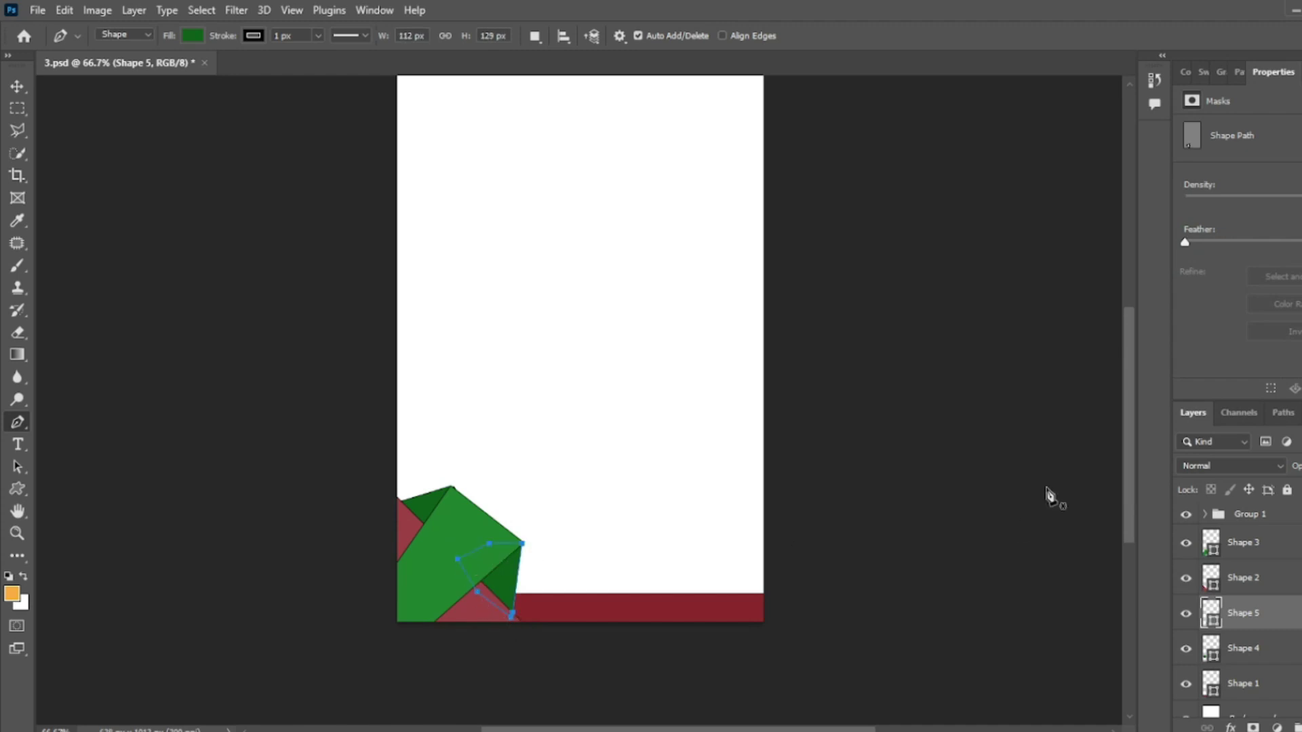
key("Return")
double_click(1212, 613)
left_click(501, 572)
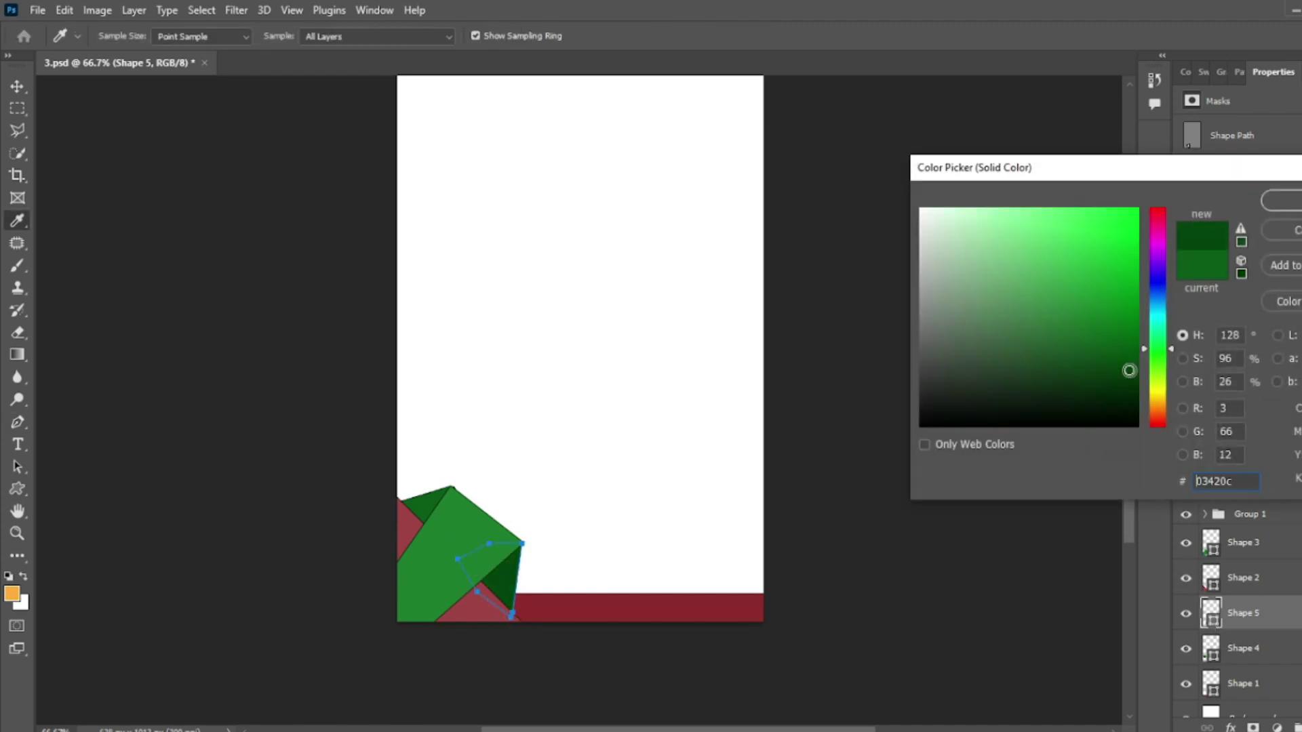
left_click(1282, 200)
left_click(1214, 553)
- Recolour the top facet dark green #03430c and drag a red triangle copy top-right
double_click(1211, 648)
left_click(502, 573)
left_click(1281, 200)
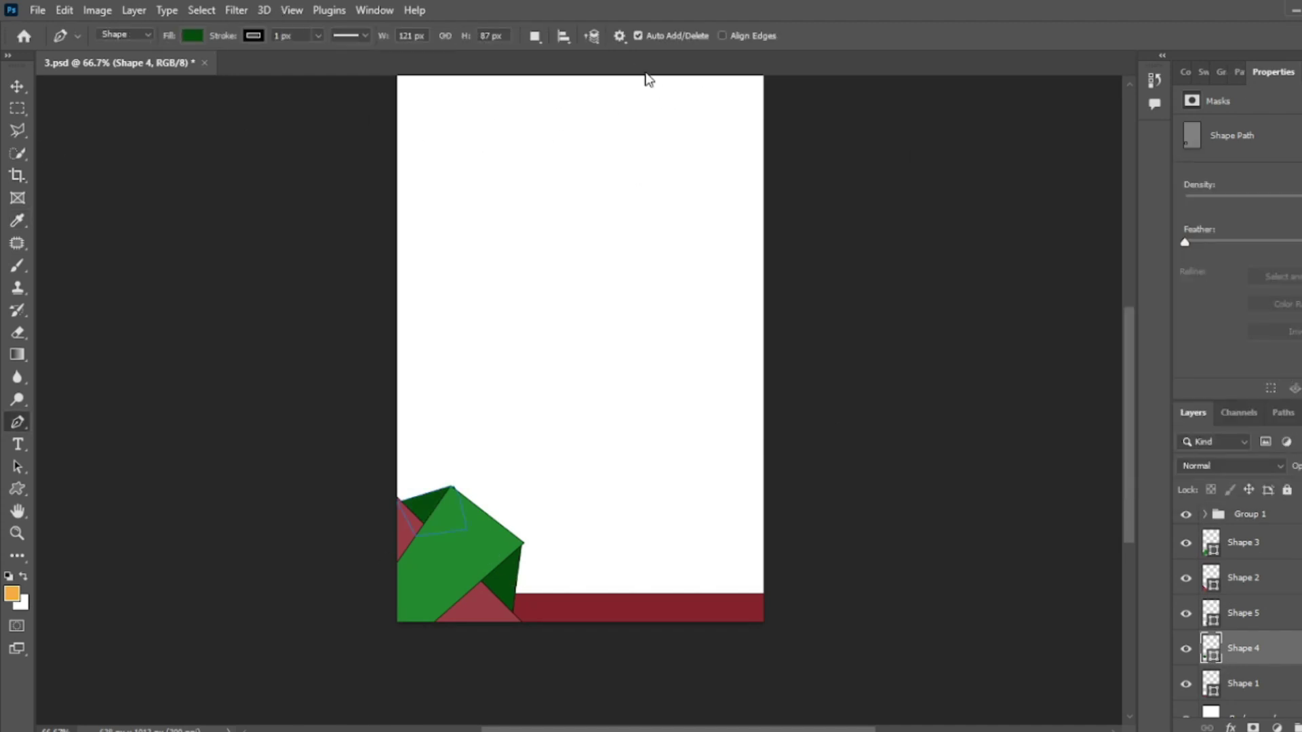
key("v")
left_click_drag(484, 603, 730, 188, "alt")
- Flip the triangle copy with Free Transform to fit the top-right corner
key("ctrl+t")
right_click(731, 188)
left_click(779, 537)
right_click(620, 221)
left_click(671, 555)
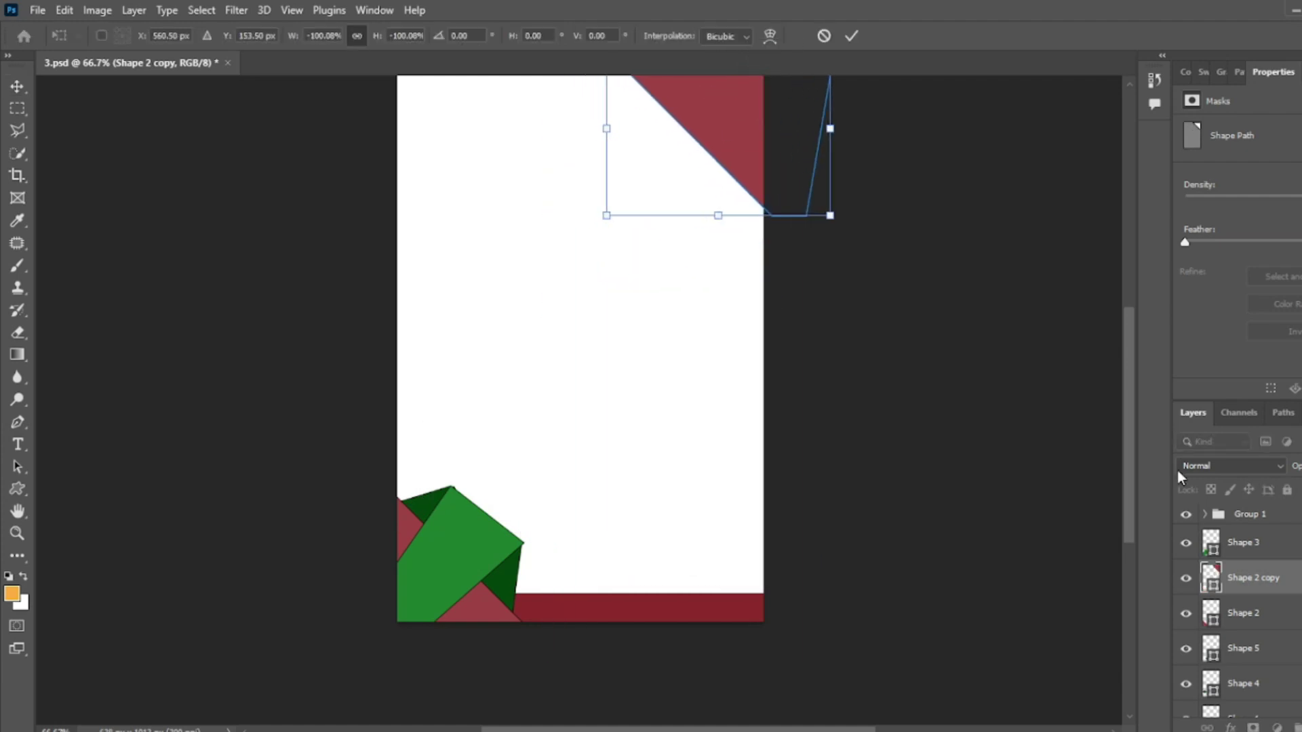
- Fill the top-right triangle steel blue
double_click(1210, 573)
left_click(1157, 288)
left_click(1125, 236)
mouse_move(1126, 237)
left_mouse_down()
mouse_move(1052, 242)
mouse_move(1034, 282)
mouse_move(1072, 238)
left_mouse_up()
left_click(1153, 299)
left_click(1065, 258)
key("Return")
- Duplicate the green corner shape, flip it and nudge it into the top-right corner
key("v")
mouse_move(465, 563)
left_mouse_down()
mouse_move(653, 206)
mouse_move(719, 120)
mouse_move(730, 230)
left_mouse_up()
key("ctrl+t")
right_click(654, 207)
left_click(705, 546)
scroll(697, 156, "up", 3)
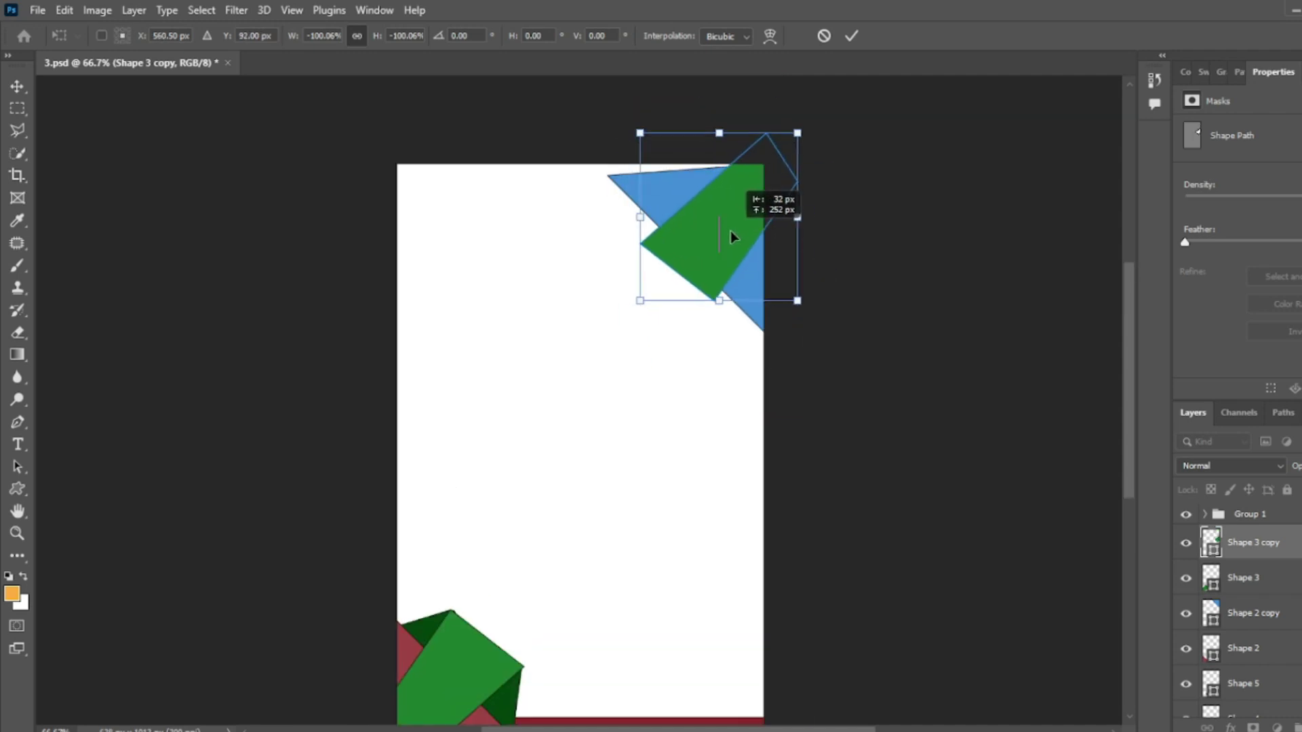
left_click(851, 36)
left_click_drag(658, 180, 667, 173)
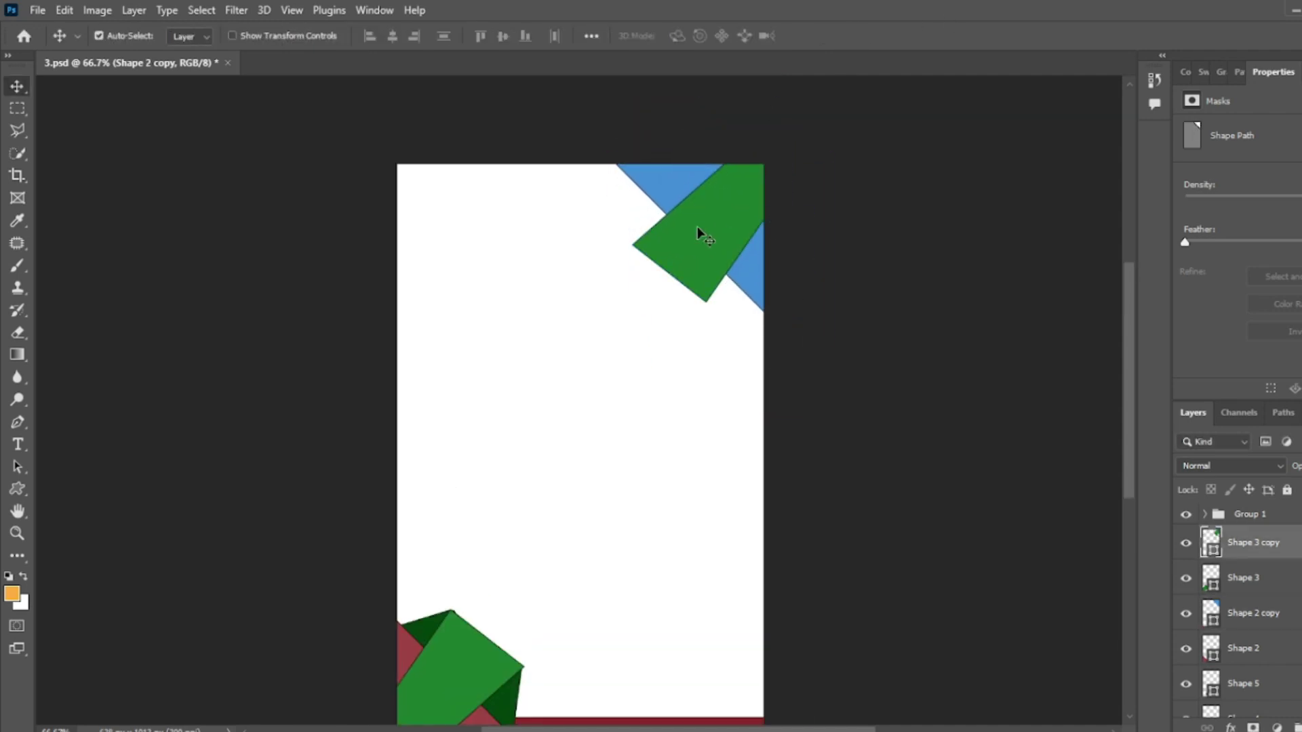
left_click_drag(697, 227, 688, 217)
- Draw a dark-green fold triangle, discarding a trial duplicate of it
key("p")
left_click(757, 280)
left_click(735, 221)
key("ctrl+j")
key("v")
mouse_move(732, 285)
left_mouse_down()
mouse_move(634, 211)
mouse_move(611, 232)
left_mouse_up()
key("Delete")
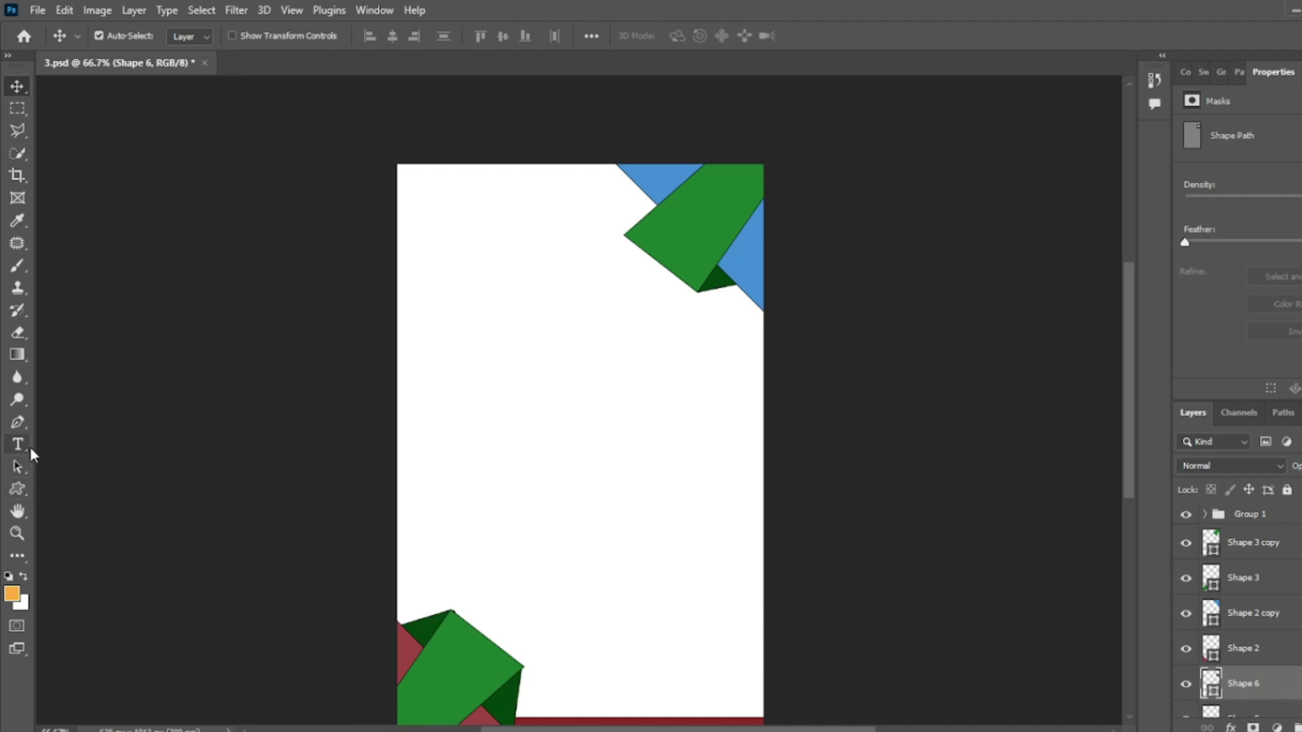
- Add a second fold triangle and recolour the top-right green piece gold
key("p")
left_click(683, 203)
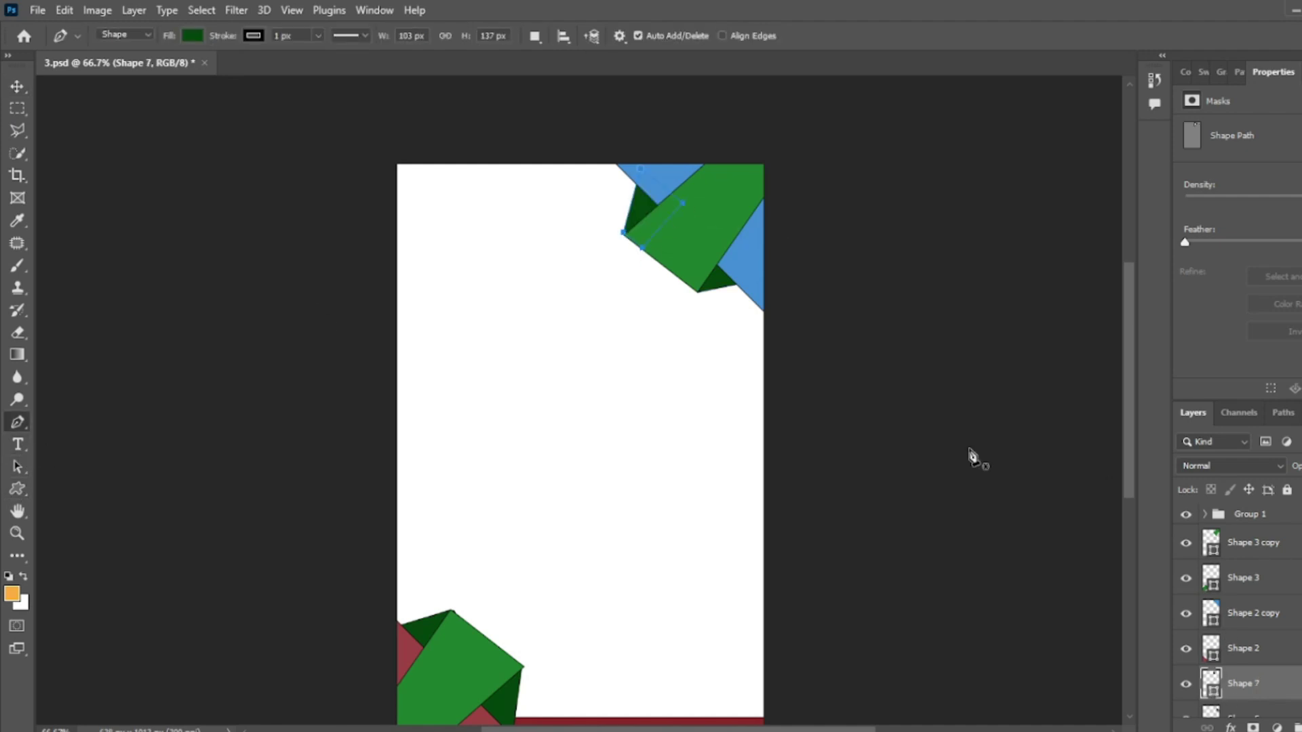
key("v")
double_click(1211, 543)
left_click(1158, 387)
left_click(1119, 308)
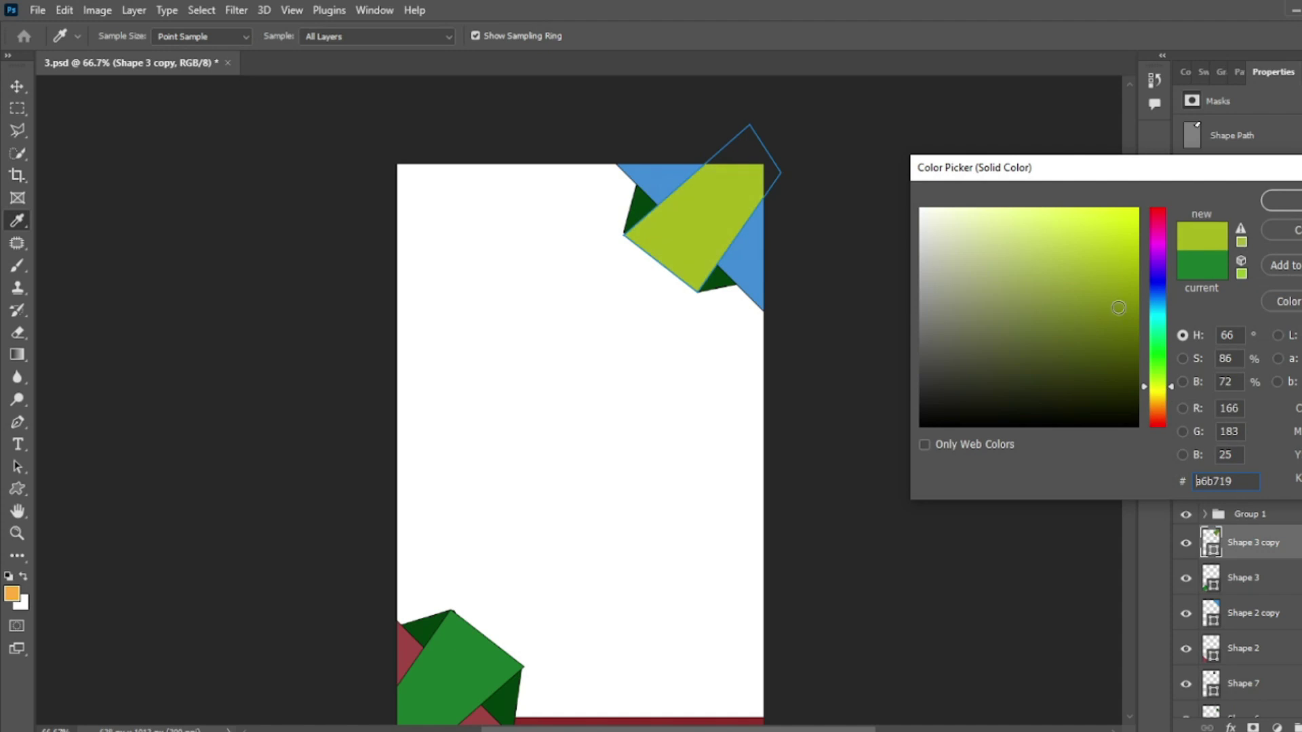
left_click(1157, 398)
mouse_move(1107, 268)
left_mouse_down()
mouse_move(1041, 245)
mouse_move(1069, 241)
left_mouse_up()
key("Return")
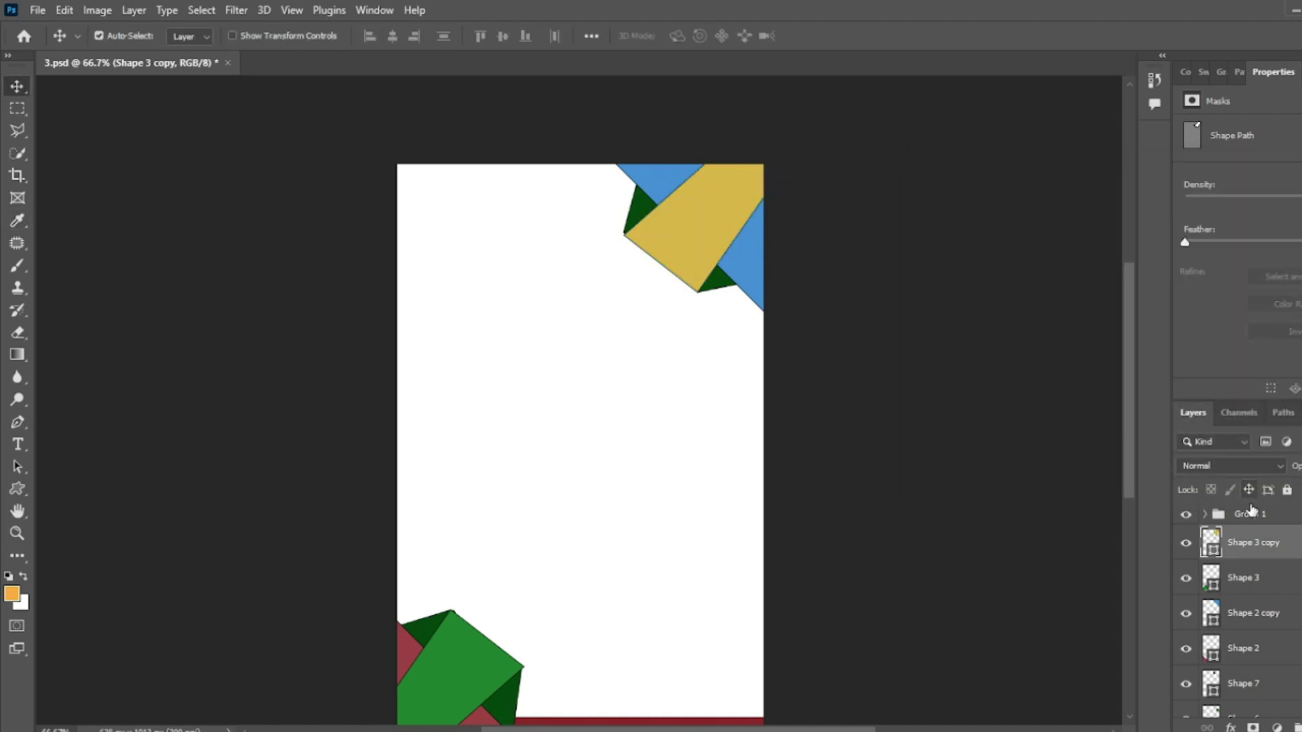
- Recolour both fold triangles olive brown (#785d0b)
left_click(719, 278)
double_click(1211, 705)
left_click(699, 217)
left_click(1118, 324)
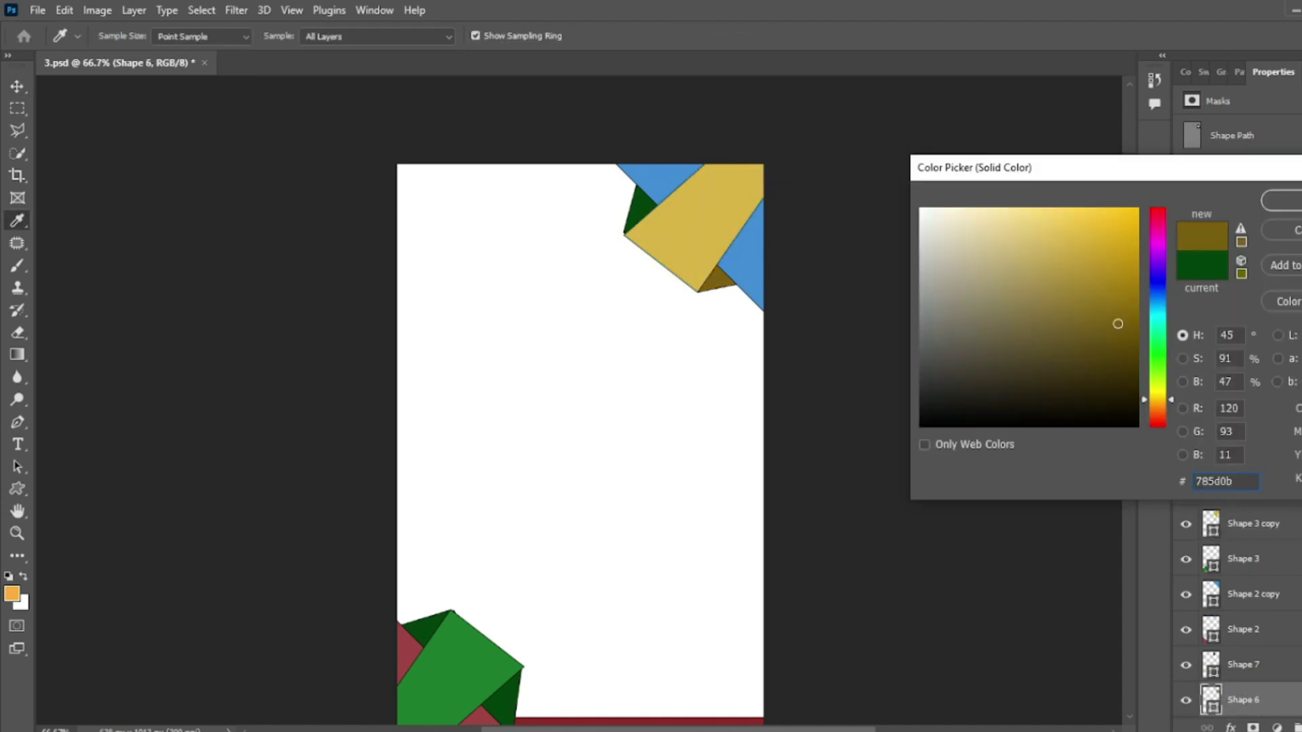
key("Return")
key("v")
key("alt+bracketright")
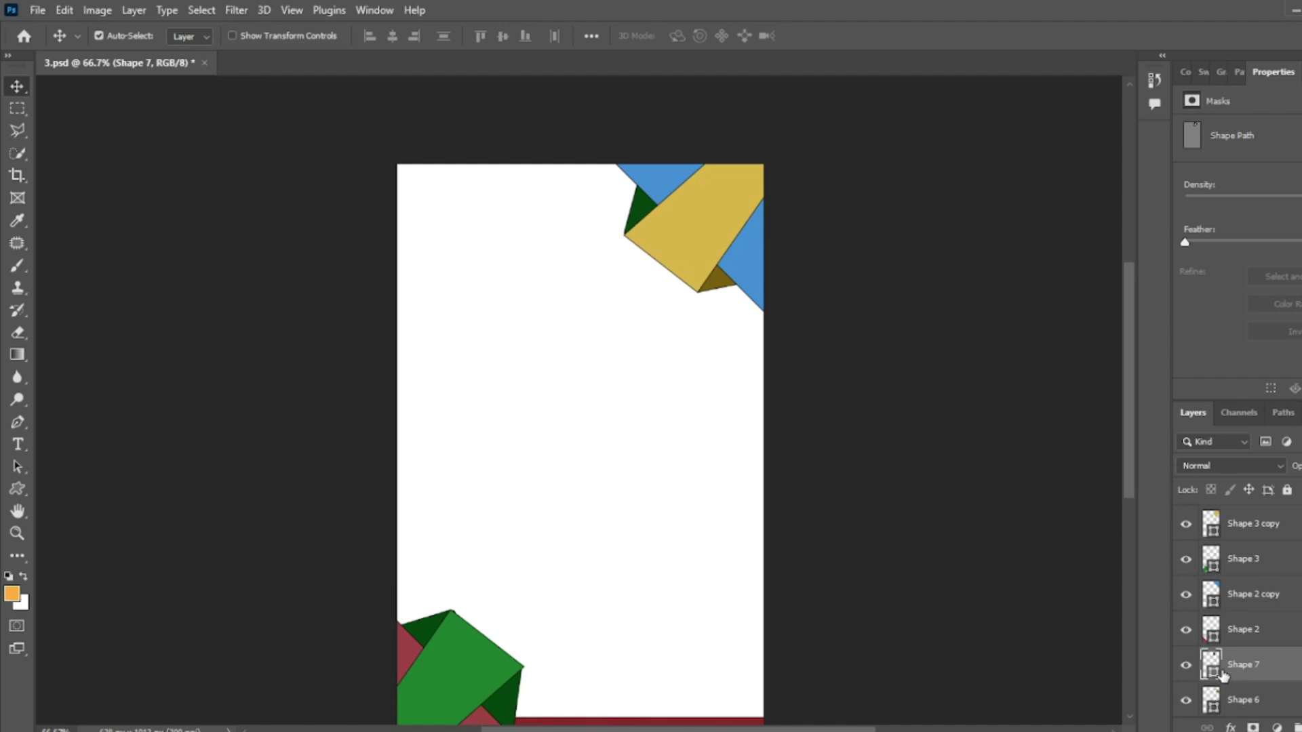
double_click(1211, 664)
left_click(722, 280)
left_click(1274, 202)
key("v")
- Expand Group 1 and show the barcode and ID, birth date, phone and e-mail details
scroll(634, 468, "up", 1)
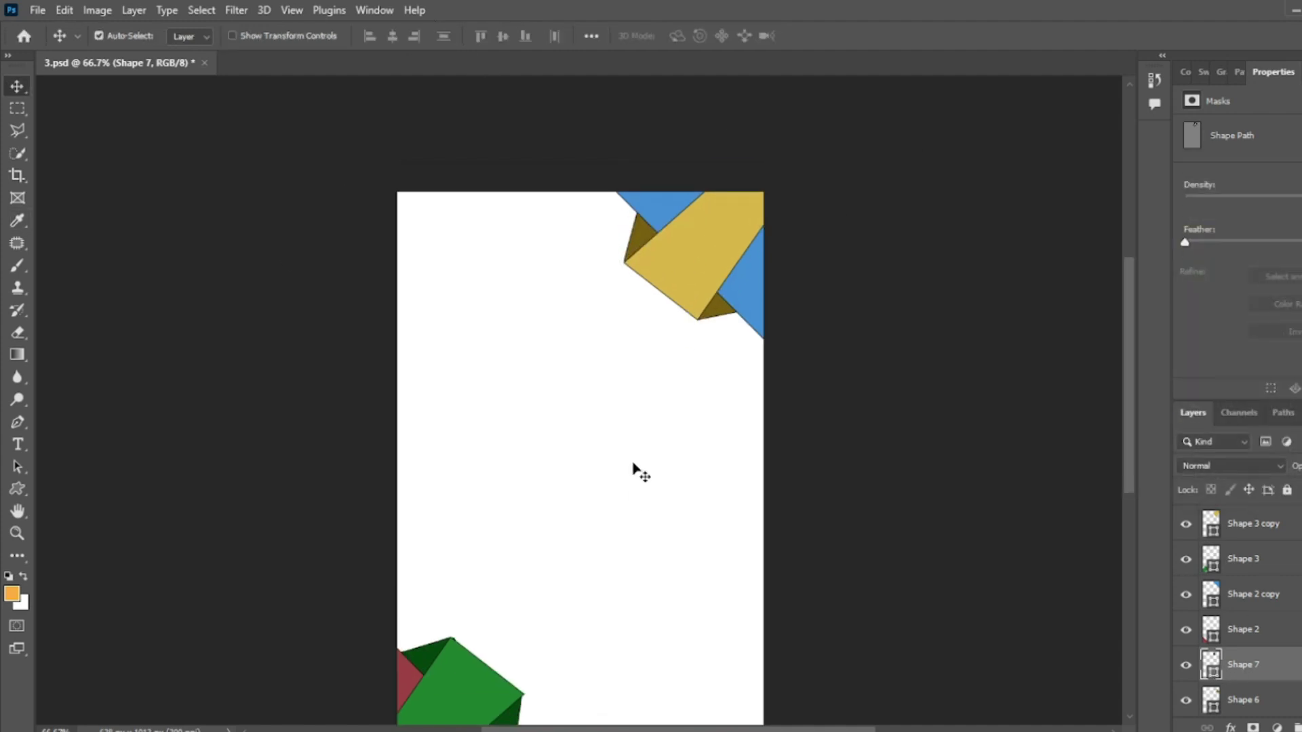
scroll(634, 468, "down", 2)
scroll(1265, 567, "up", 1)
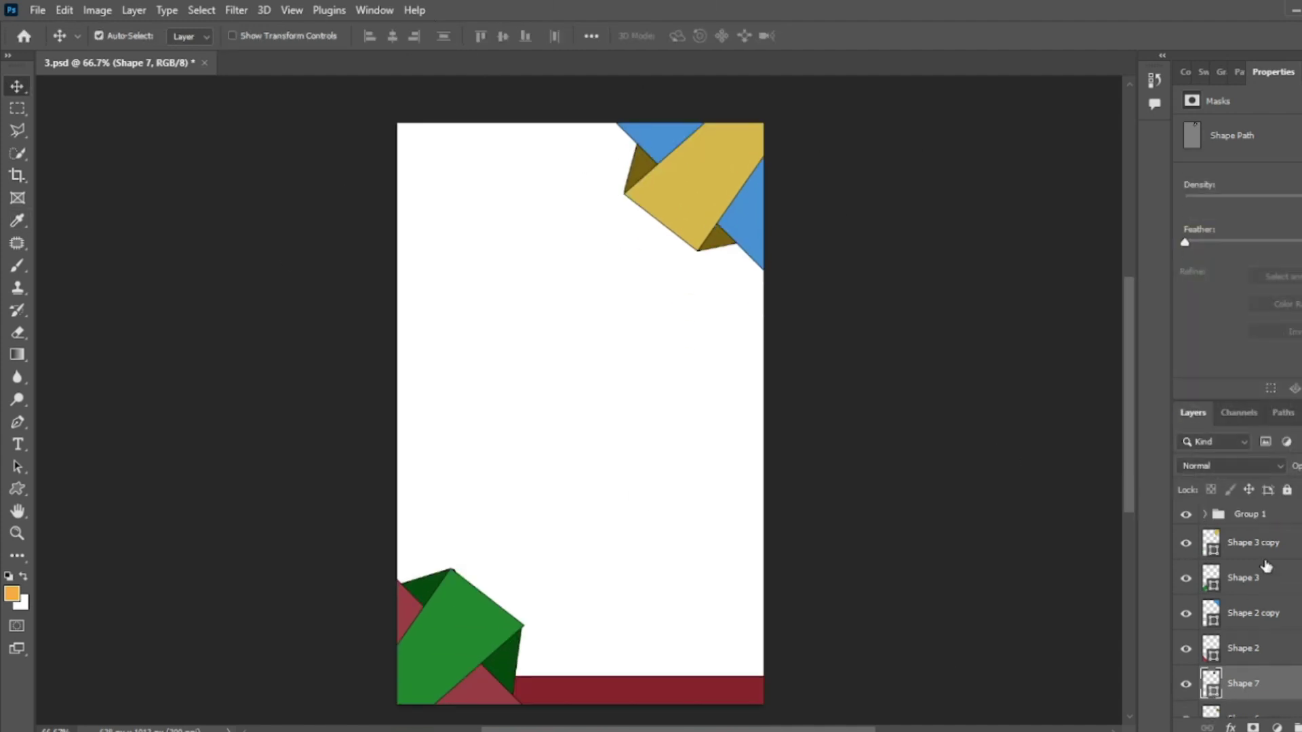
left_click(1206, 515)
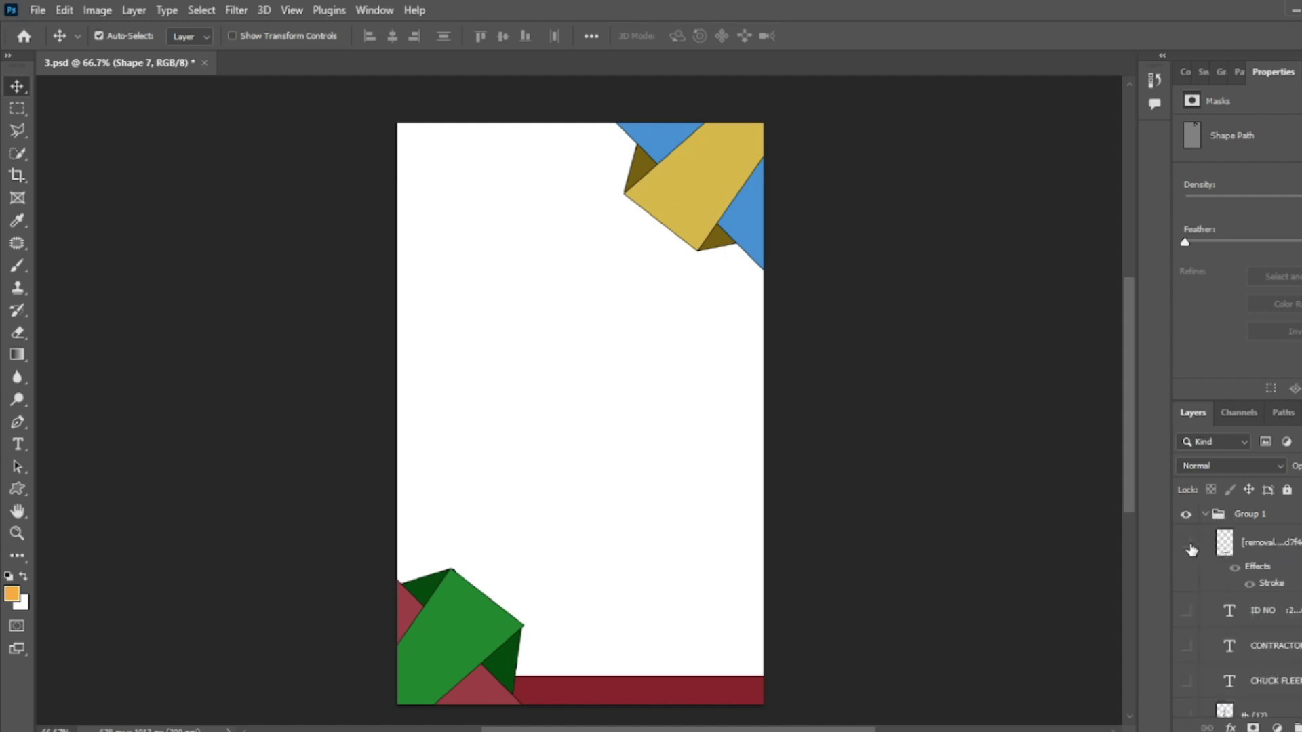
left_click(1191, 548)
left_click(1186, 610)
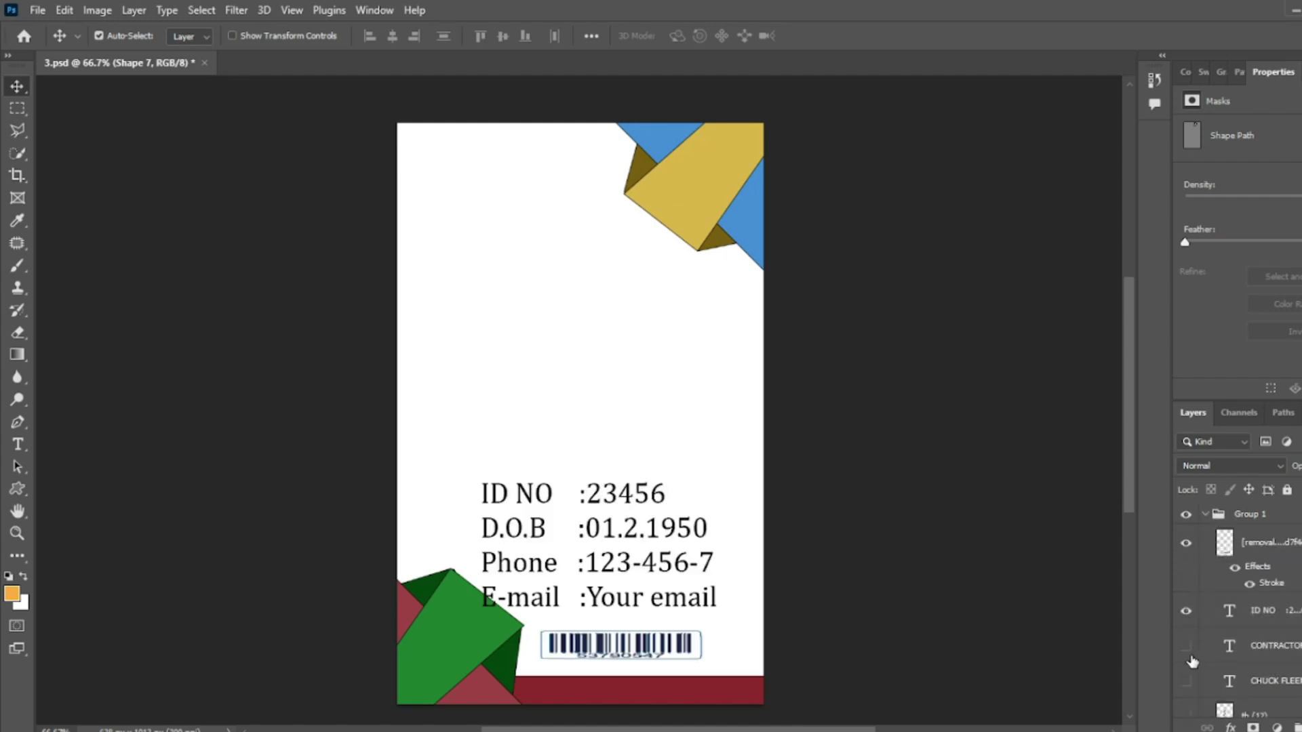
- Turn on the CONTRACTOR title, cardholder name and circular th (12) photo layers
left_click(1188, 653)
left_click(1186, 682)
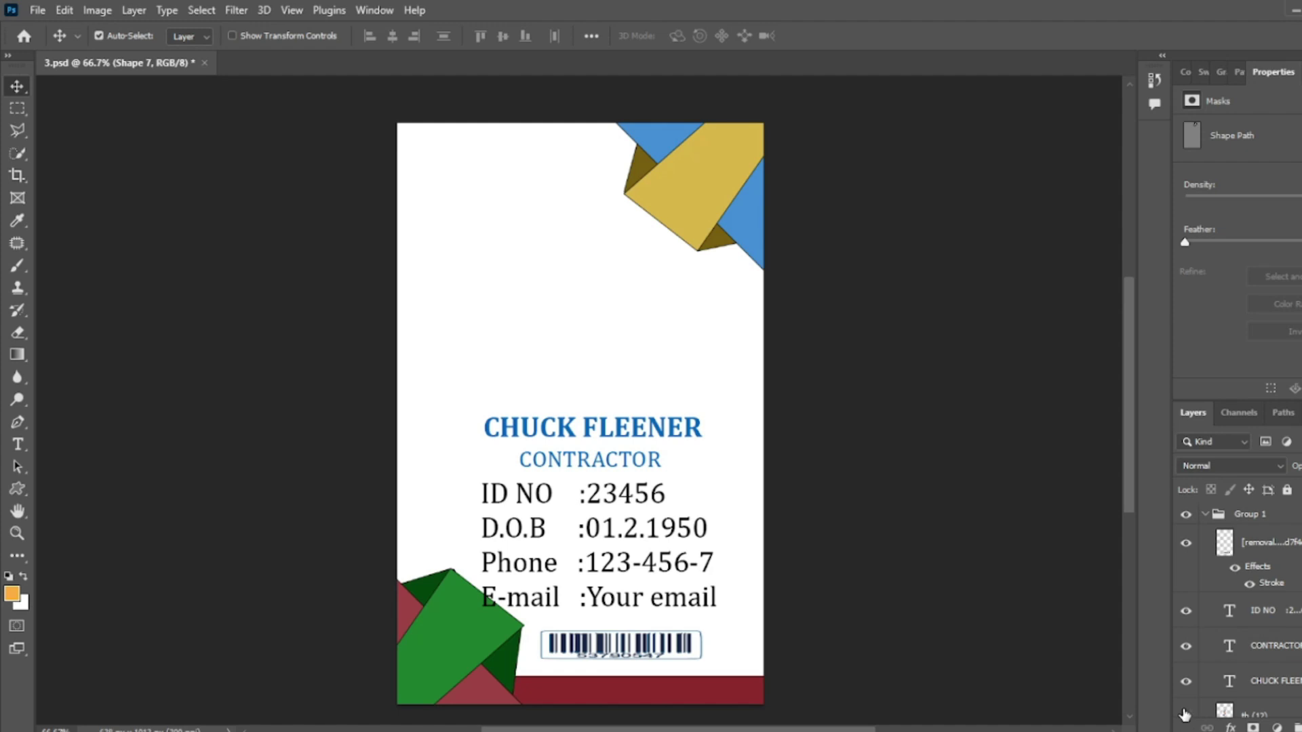
scroll(1185, 714, "down", 1)
left_click(1187, 695)
scroll(1188, 698, "down", 2)
scroll(1188, 695, "down", 1)
scroll(1188, 693, "down", 1)
scroll(1188, 692, "down", 2)
scroll(1188, 691, "down", 2)
scroll(1188, 691, "down", 3)
scroll(1188, 691, "down", 2)
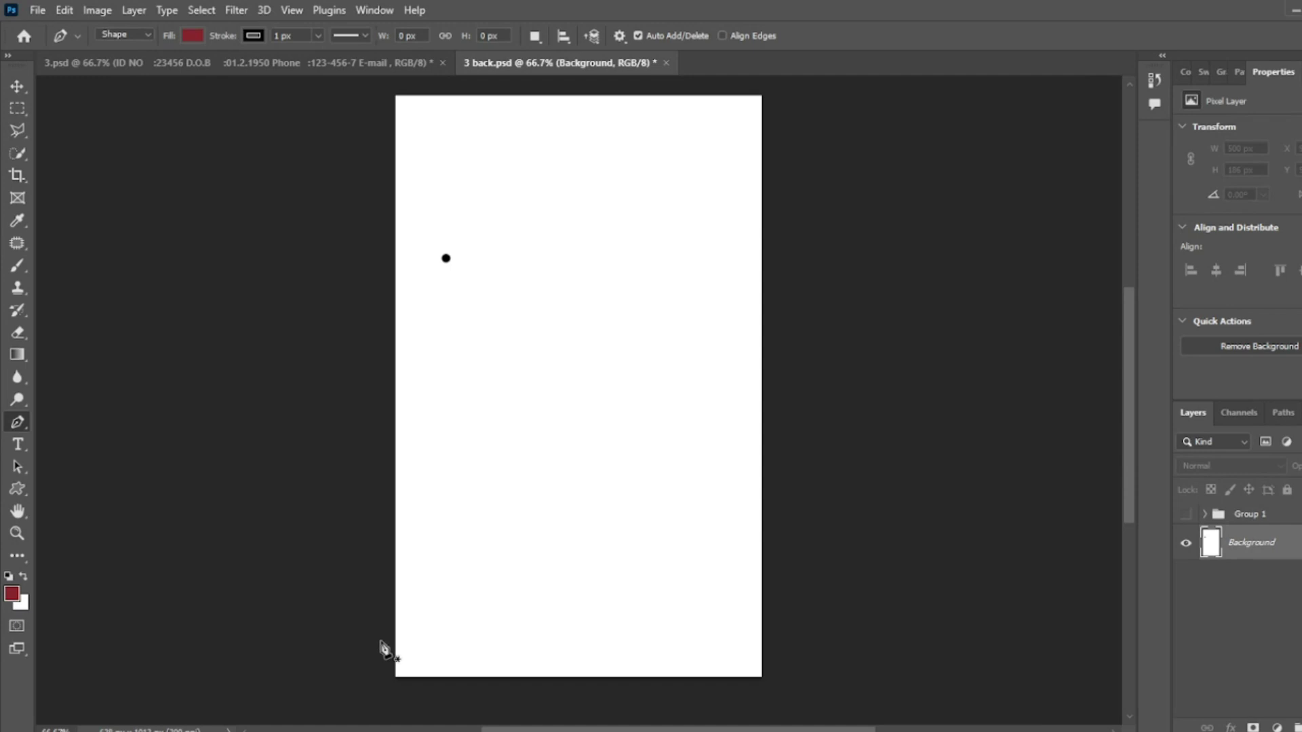
- Copy the front card's dark red bar into 3 back.psd and position it along the bottom edge
left_click(311, 65)
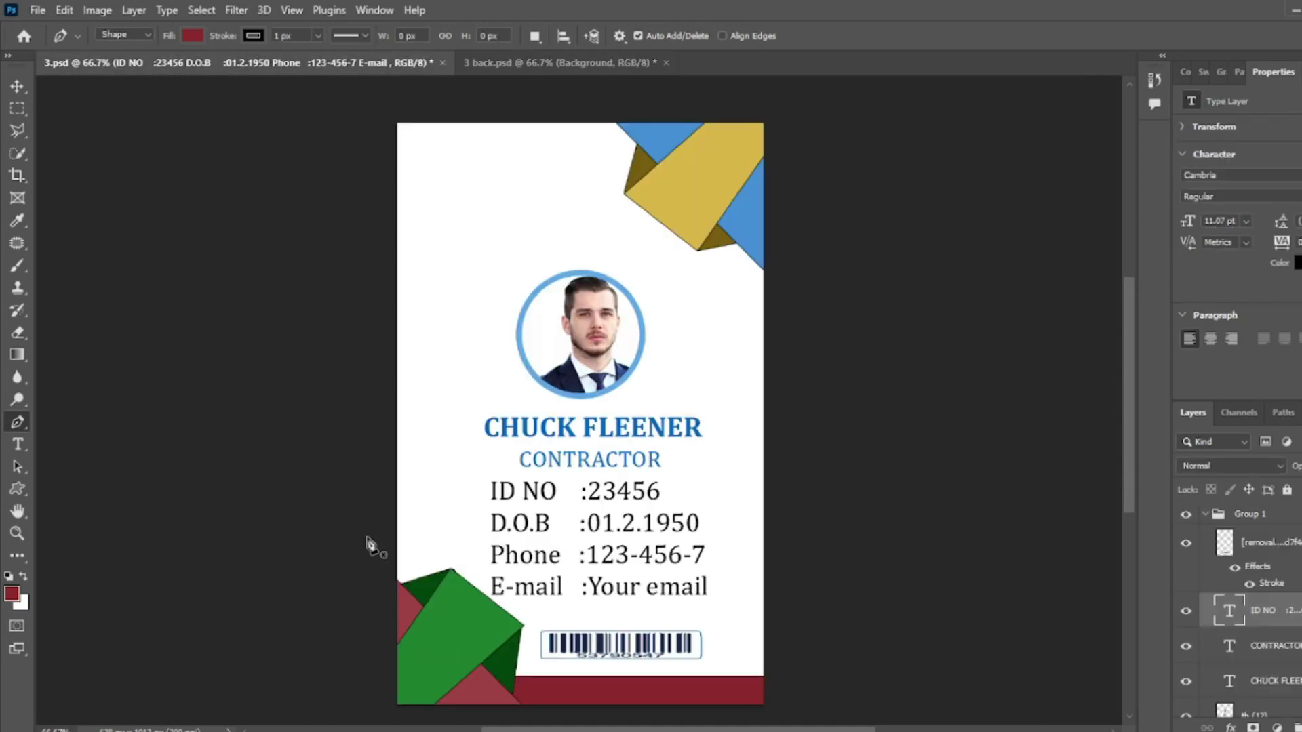
left_click(16, 86)
left_click(662, 703, "ctrl")
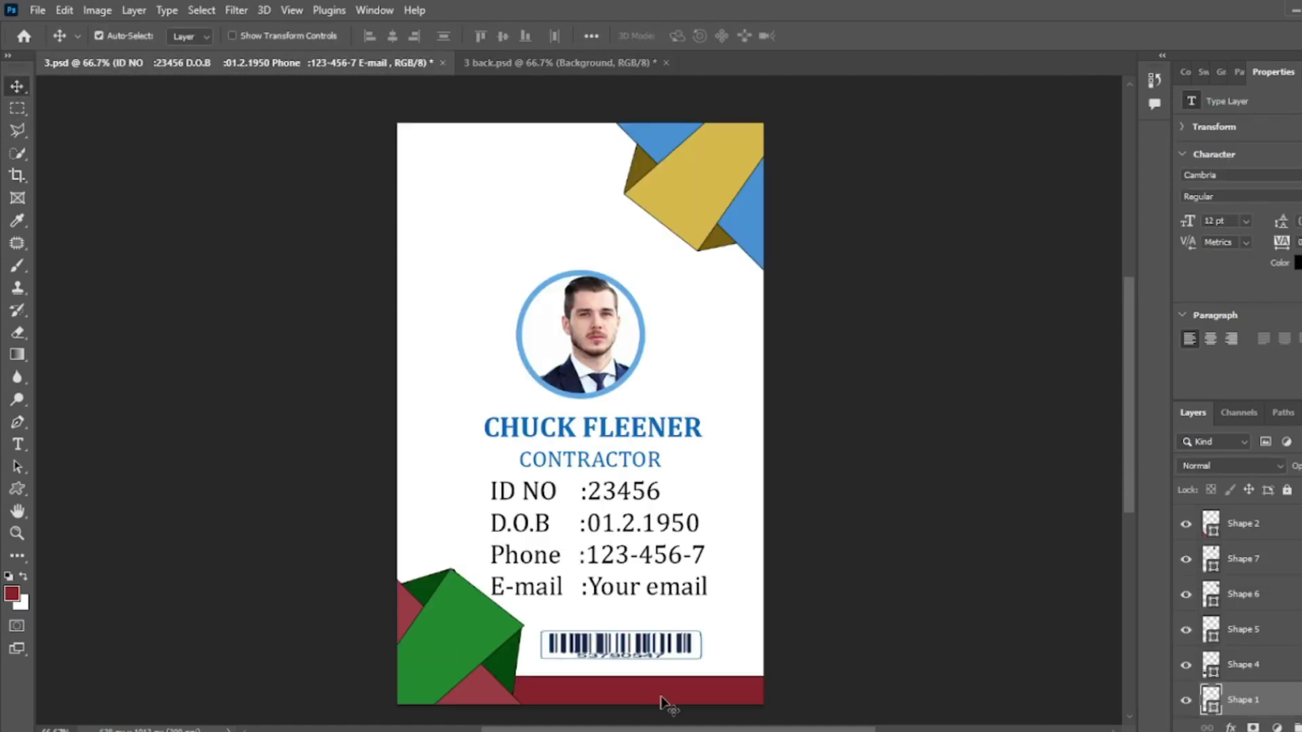
left_click(292, 62)
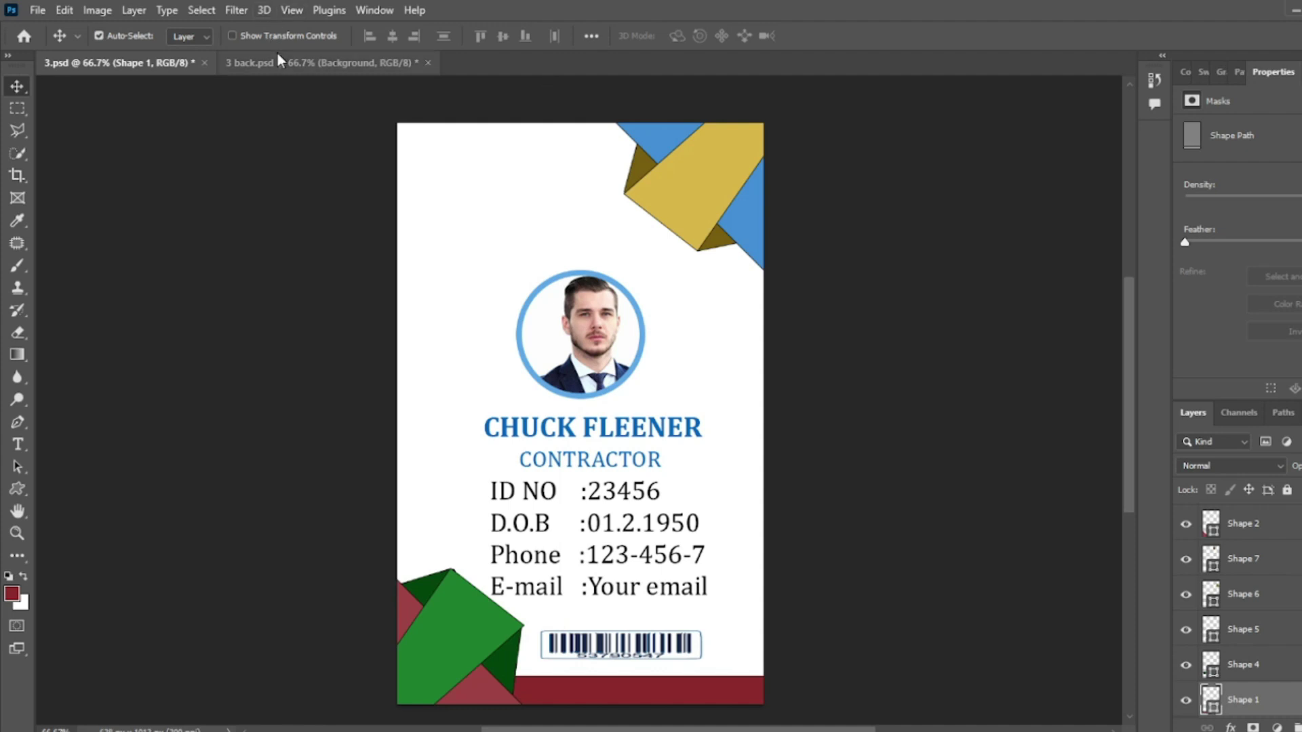
left_click_drag(609, 602, 605, 600)
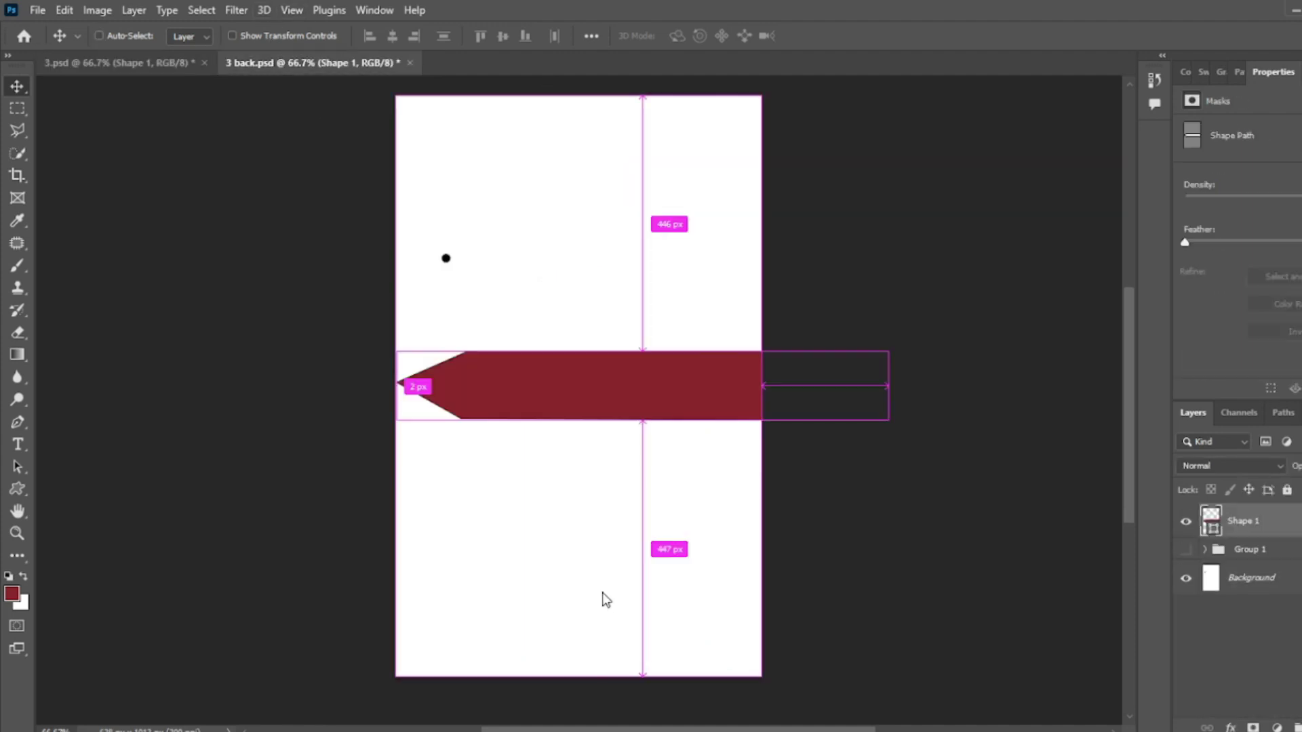
left_click_drag(637, 392, 556, 692)
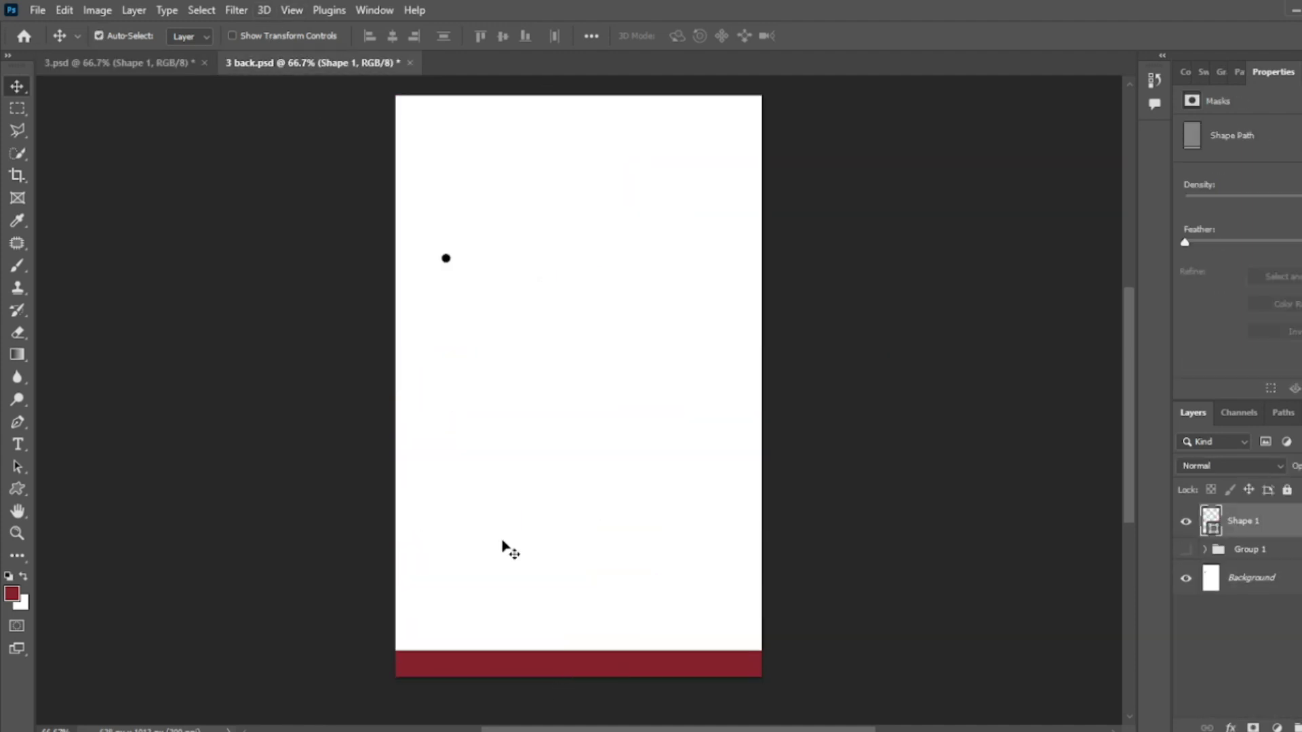
- Bring the front's green bottom-left corner piece into the back document for transforming
left_click(163, 63)
left_click(485, 683, "ctrl")
mouse_move(486, 657)
left_mouse_down()
mouse_move(653, 515)
mouse_move(727, 659)
mouse_move(747, 653)
left_mouse_up()
key("ctrl+t")
right_click(651, 512)
- Commit the vertically flipped green piece and select the front's other green corner piece
left_click(690, 498)
left_click(851, 35)
left_click(112, 60)
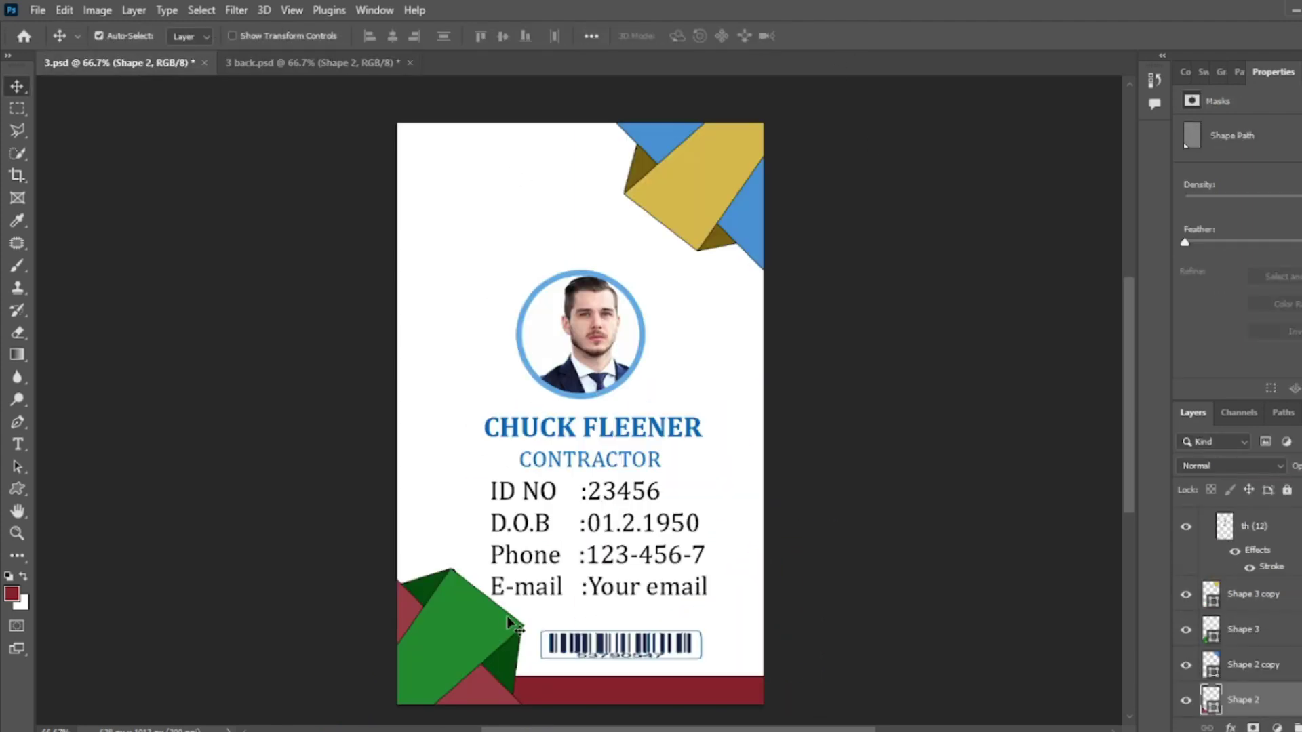
left_click(489, 624, "ctrl")
key("ctrl+Tab")
left_click(685, 429, "ctrl")
- Place the second green piece on the back, flipped horizontally, in the bottom-right corner
left_click_drag(680, 421, 624, 386)
key("ctrl+t")
right_click(584, 369)
left_click(624, 696)
left_click_drag(613, 439, 741, 645)
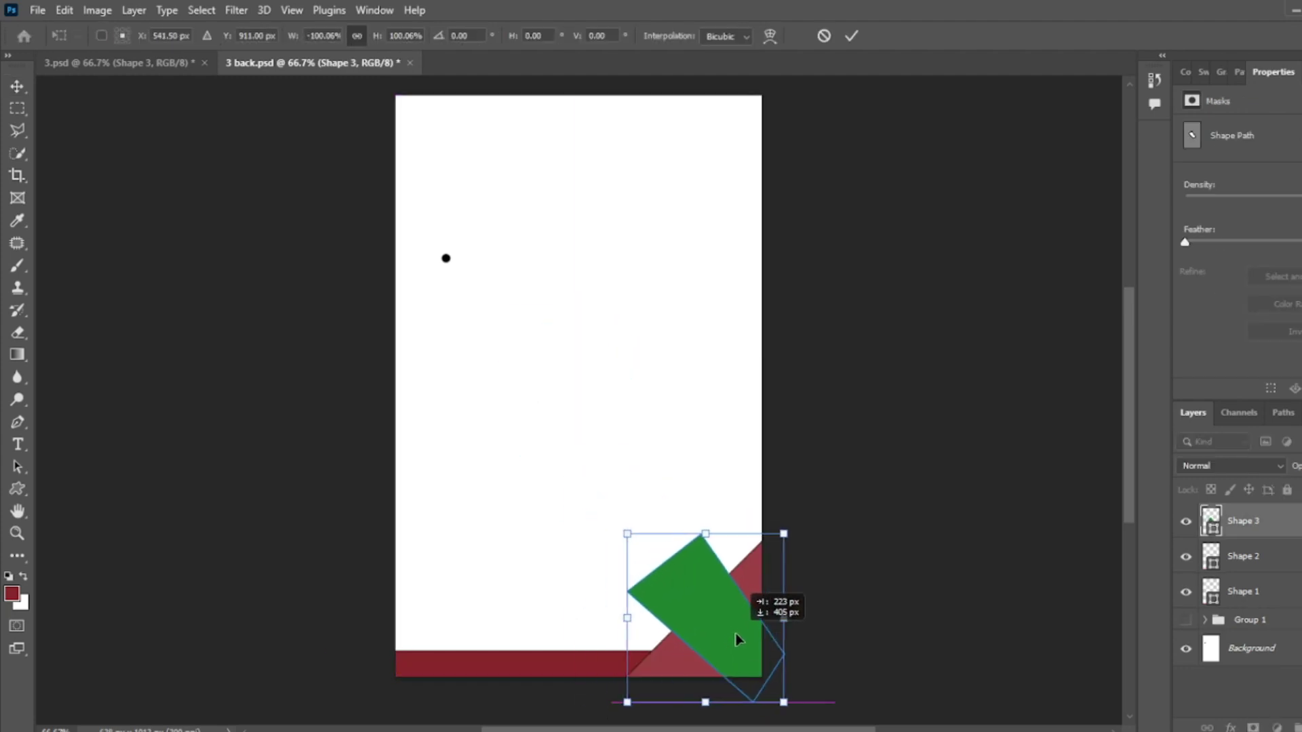
- Add another green corner shape, rotated about -96°, tucked into the back's bottom-right corner
left_click(112, 63)
left_click_drag(510, 670, 585, 452)
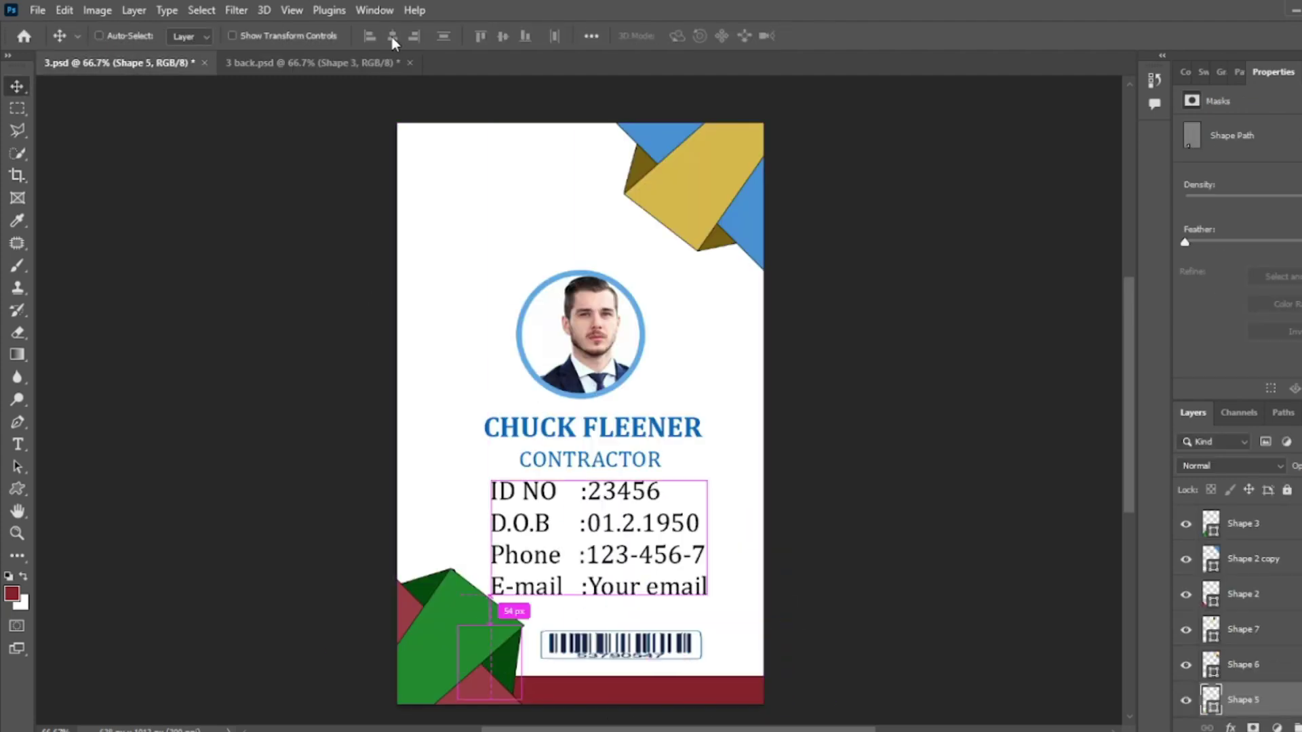
left_click_drag(584, 369, 674, 500)
key("ctrl+t")
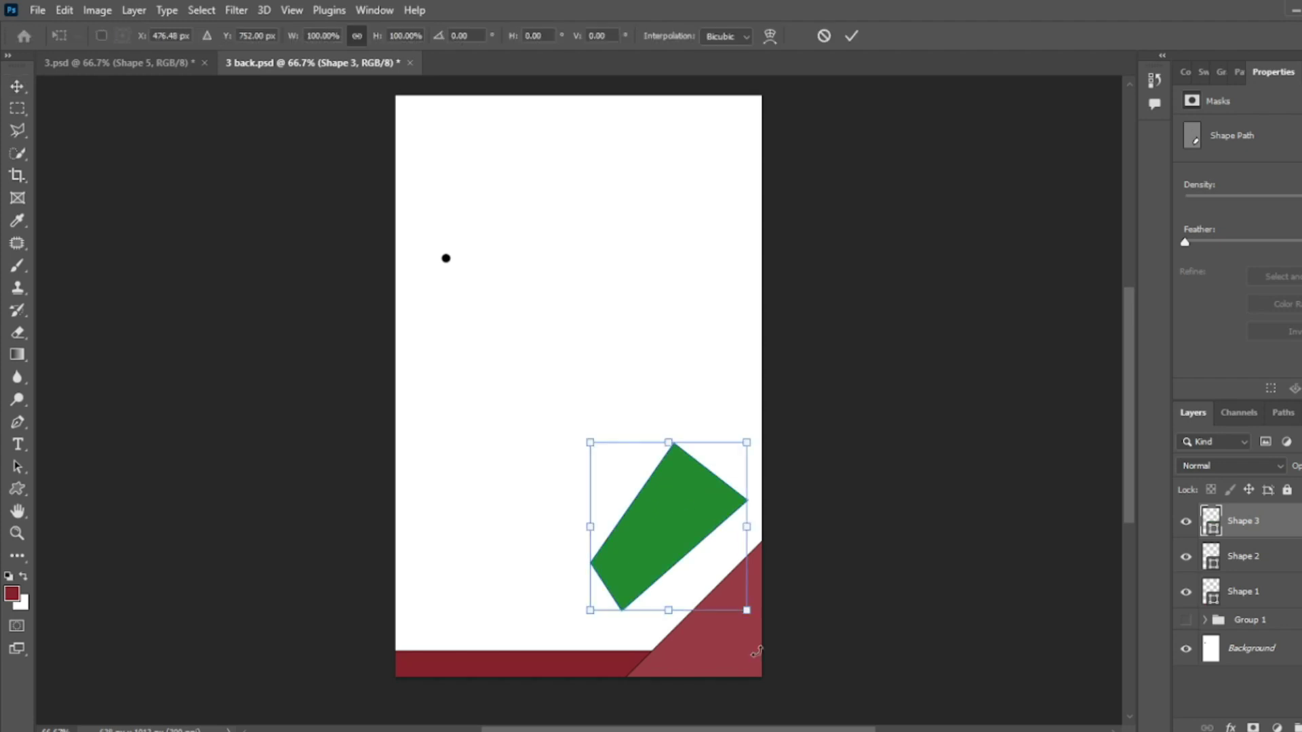
left_click_drag(750, 608, 743, 439)
mouse_move(665, 523)
left_mouse_down()
mouse_move(700, 623)
mouse_move(762, 641)
left_mouse_up()
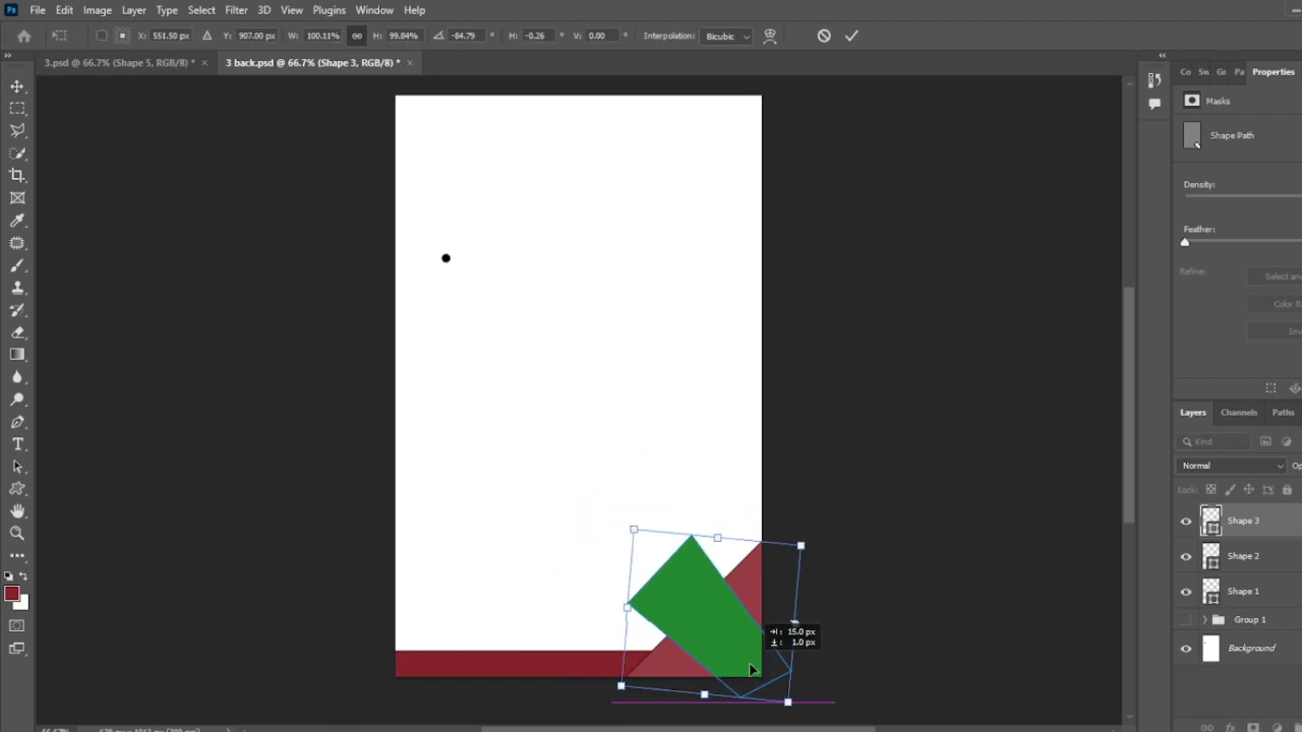
left_click(851, 35)
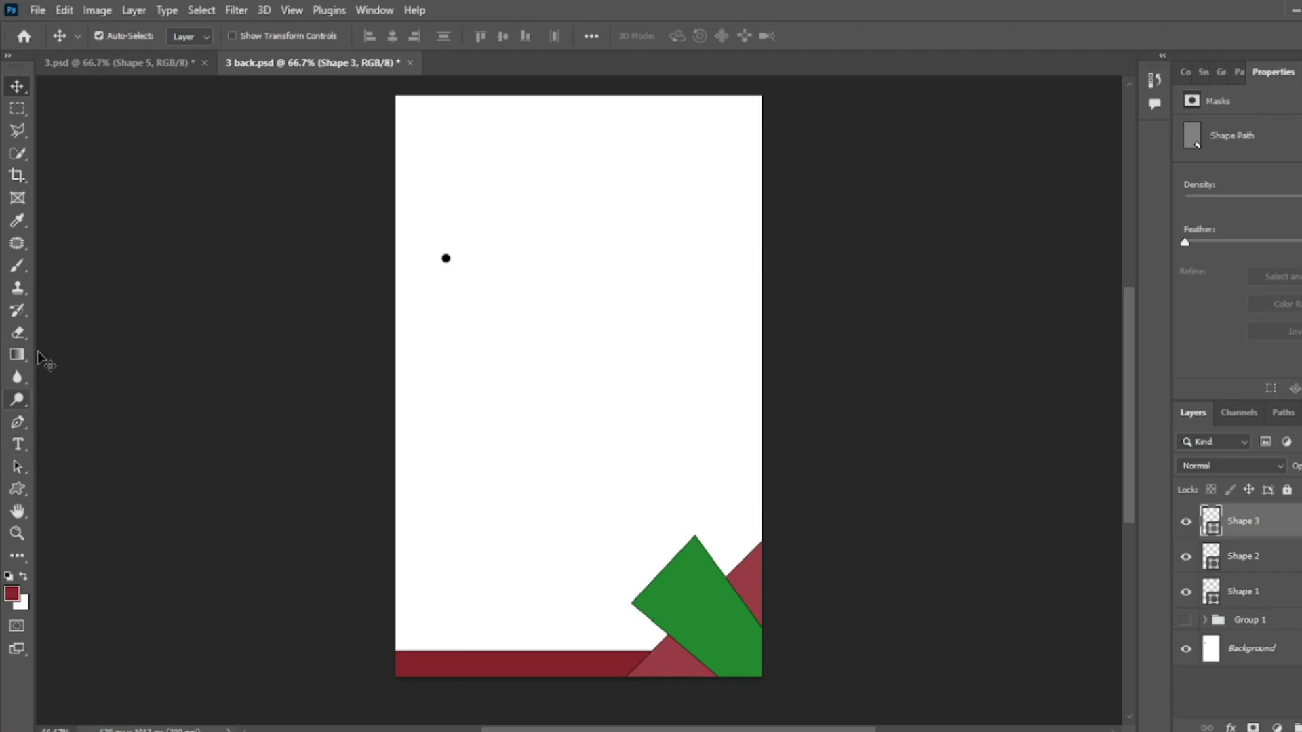
- Draw a dark green facet on the green shape's left edge and move it beneath Shape 3
left_click(17, 422)
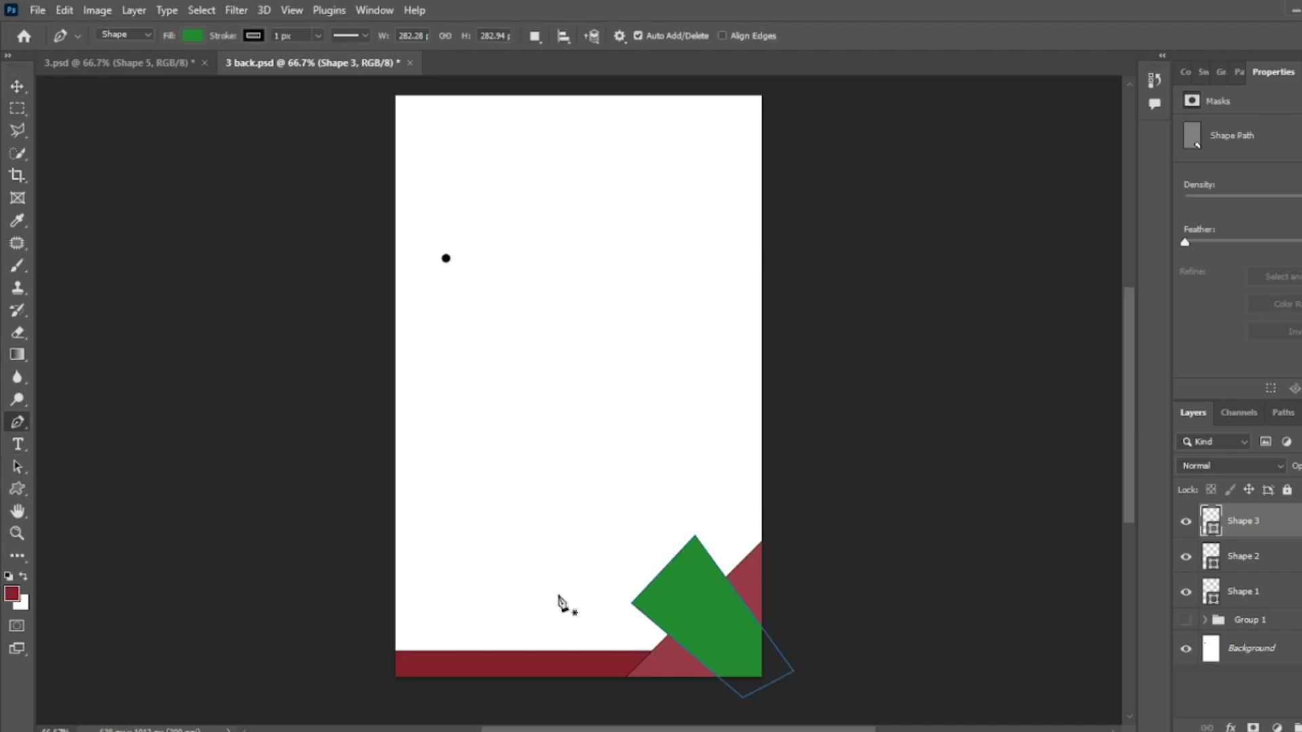
left_click(631, 602)
left_click(635, 672)
left_click(695, 646)
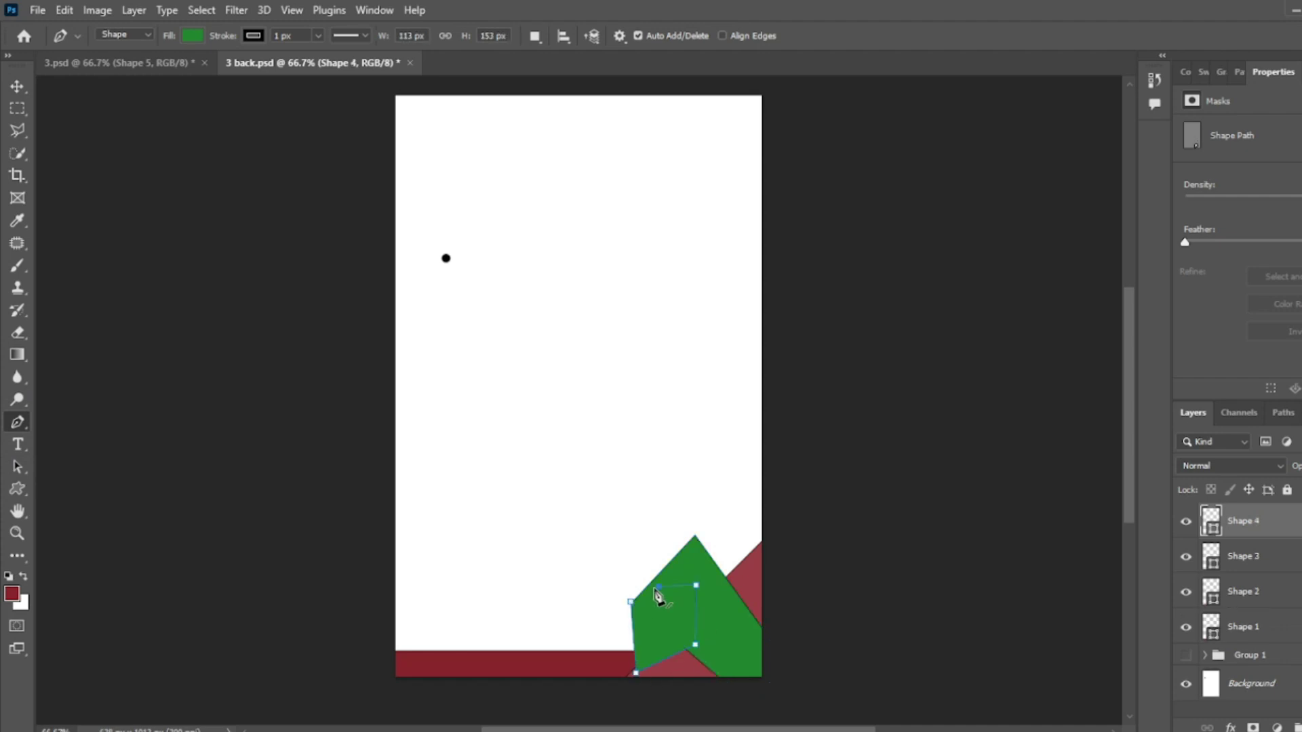
double_click(1211, 521)
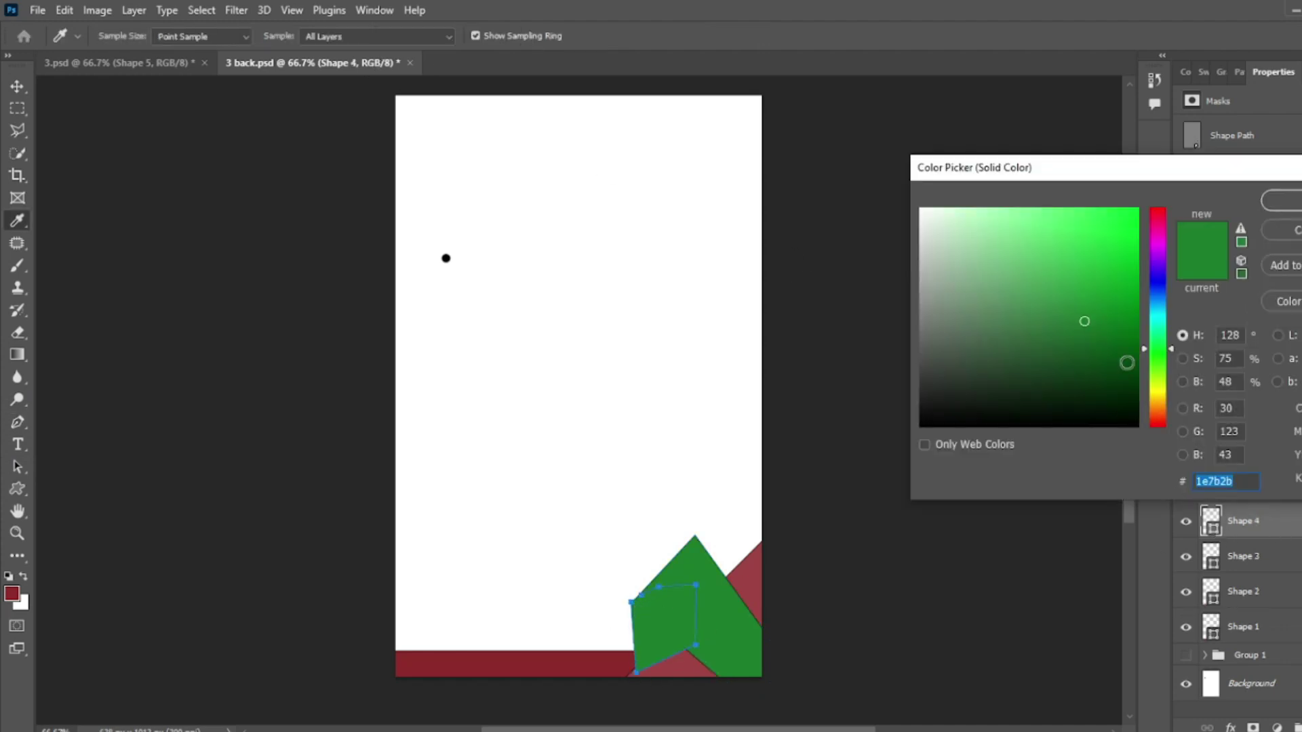
left_click(1125, 362)
left_click(1258, 211)
mouse_move(1248, 520)
left_mouse_down()
mouse_move(1268, 564)
mouse_move(1248, 610)
left_mouse_up()
- Draw a second dark green triangle facet at the green shape's apex
left_click(17, 86)
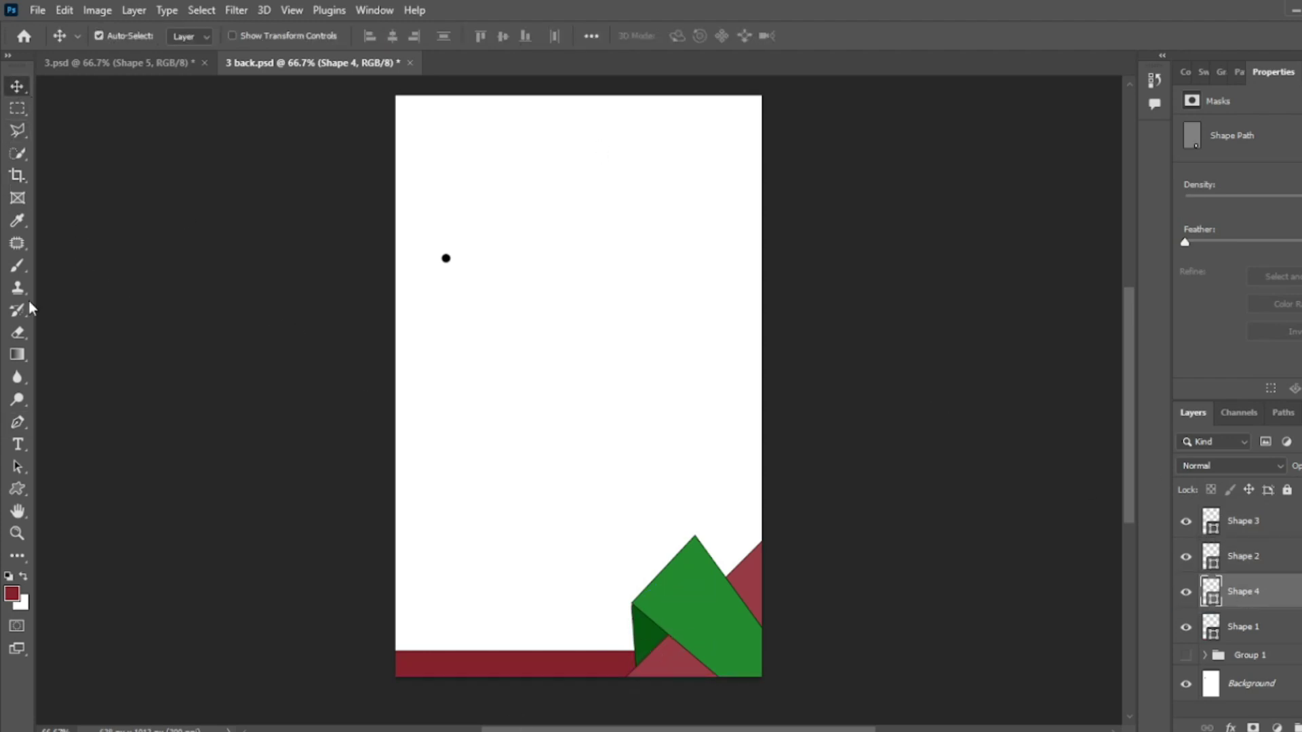
key("p")
left_click(695, 536)
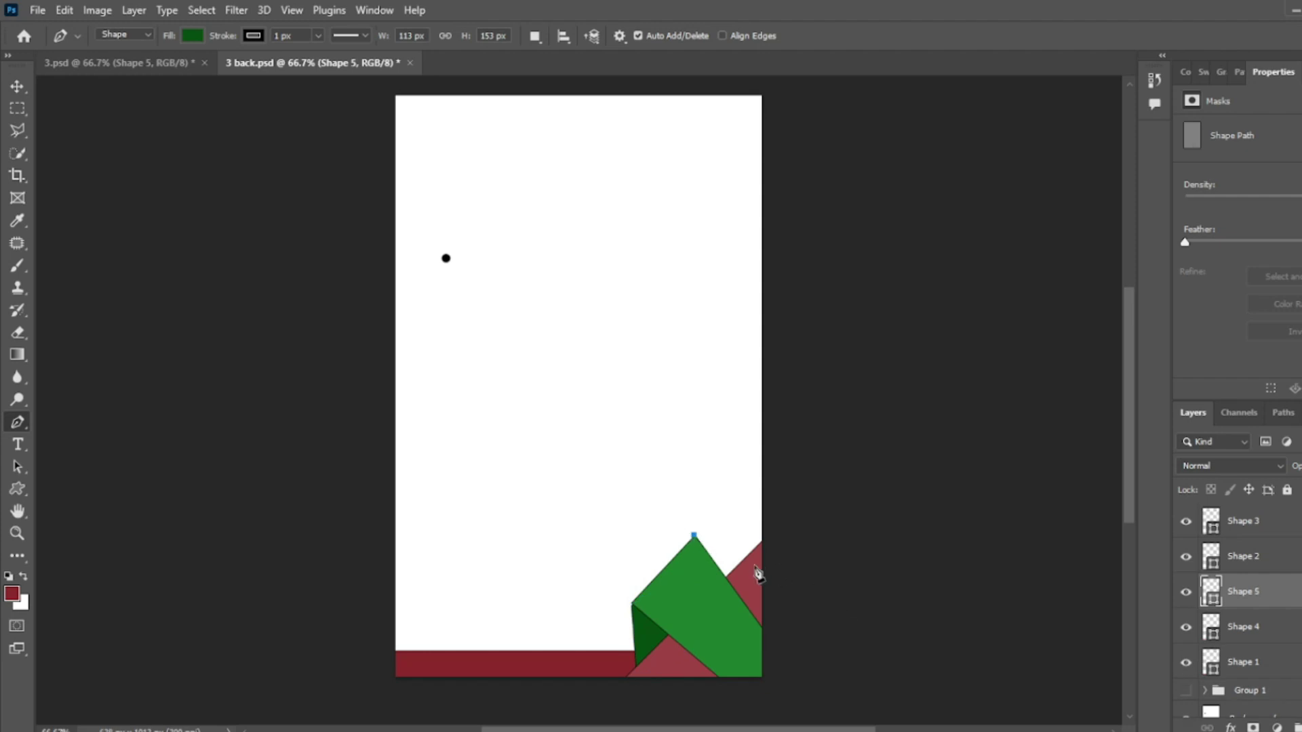
left_click(739, 593)
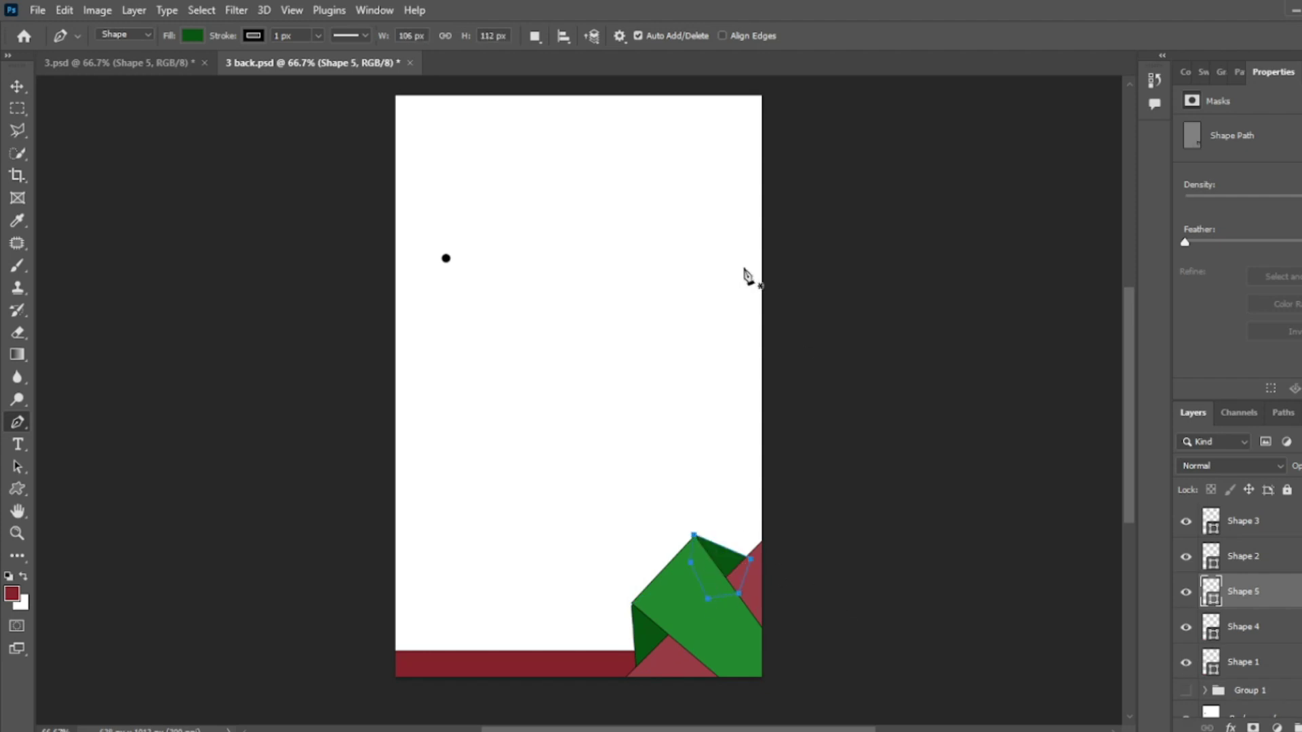
- Copy the blue corner shape from the front card onto the card back
left_click(115, 62)
key("v")
mouse_move(751, 215)
left_mouse_down()
mouse_move(644, 120)
mouse_move(622, 163)
left_mouse_up()
- Flip the blue shape copy and move it to the back's top-left corner
key("ctrl+t")
right_click(622, 163)
left_click(678, 505)
left_click_drag(563, 216, 441, 184)
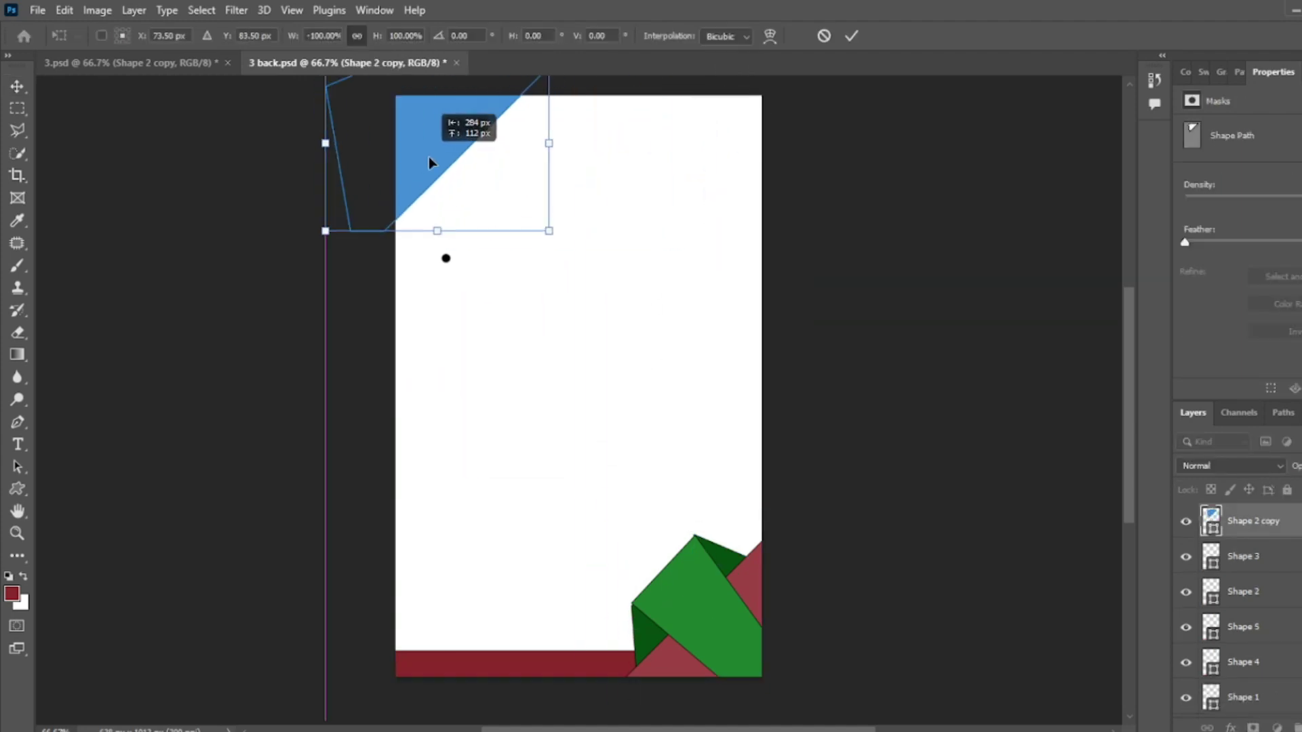
key("Return")
- Rotate the blue shape -90° and fit it snugly into the top-left corner
left_click(129, 63)
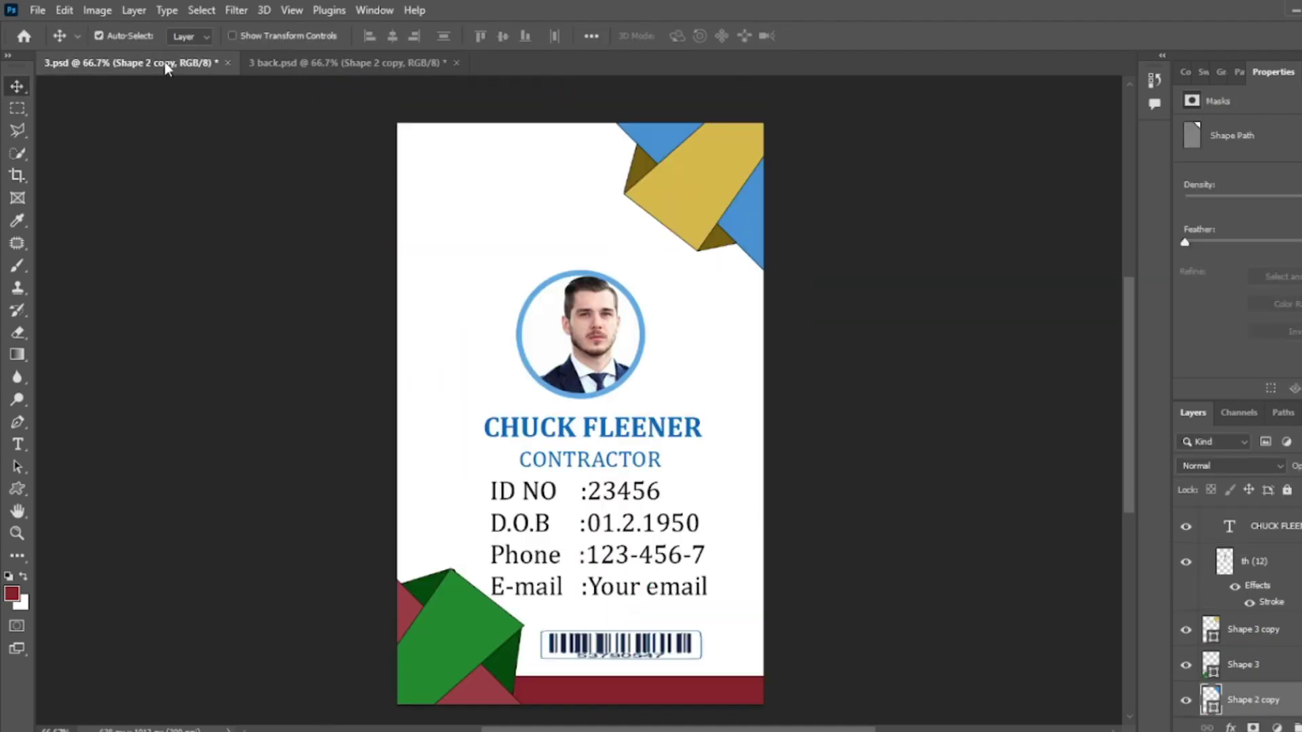
left_click(387, 62)
left_click_drag(605, 193, 566, 195)
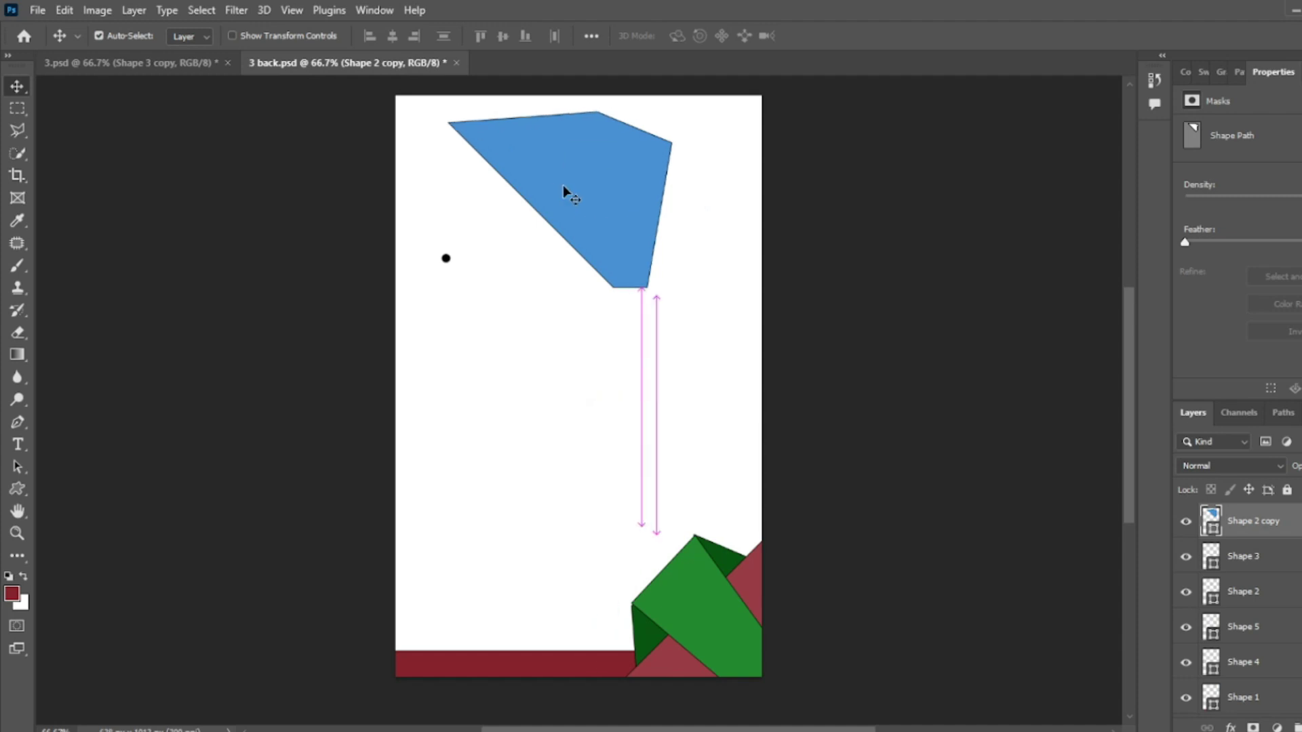
key("ctrl+t")
scroll(684, 316, "up", 3)
left_click_drag(684, 316, 698, 203)
left_click_drag(576, 299, 463, 222)
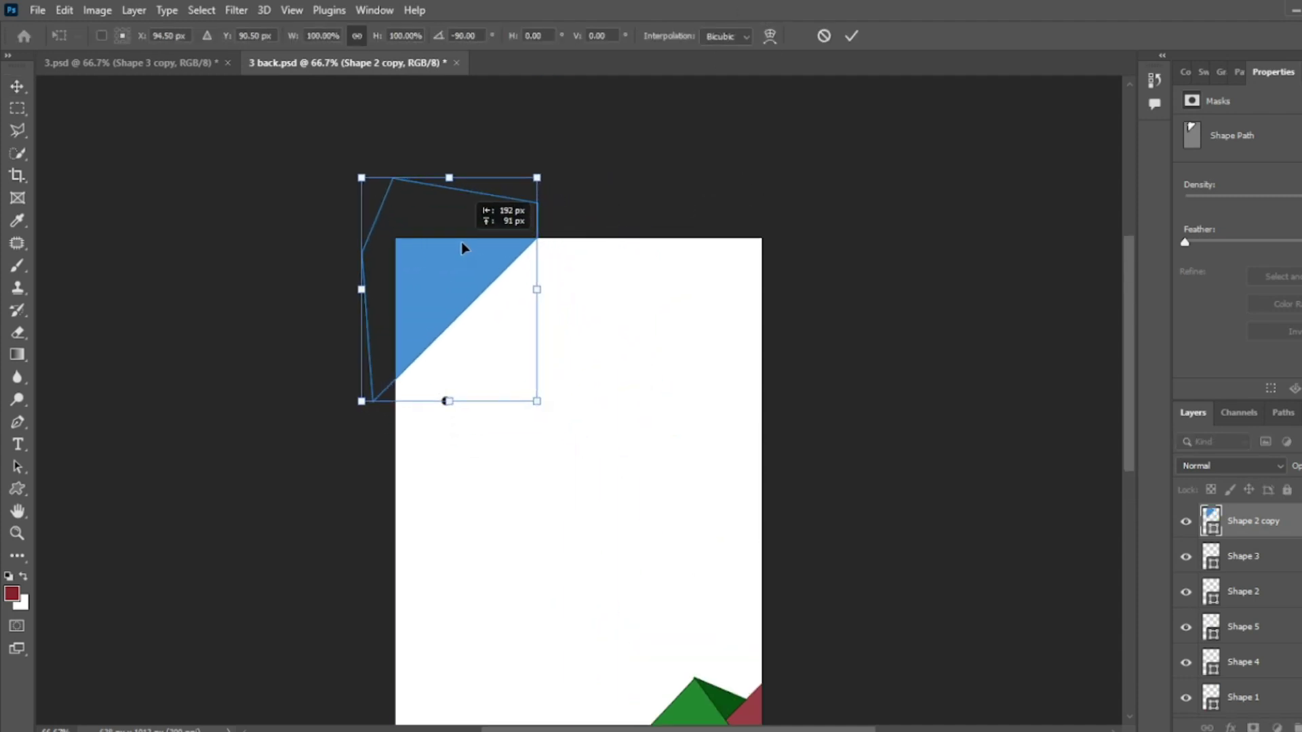
key("Return")
- Paste the yellow shape copy, flip it horizontally, and position it in the top-left corner
key("ctrl+v")
mouse_move(587, 355)
left_mouse_down()
mouse_move(556, 303)
mouse_move(561, 348)
mouse_move(453, 290)
left_mouse_up()
key("ctrl+t")
right_click(560, 346)
left_click(624, 596)
left_click(850, 36)
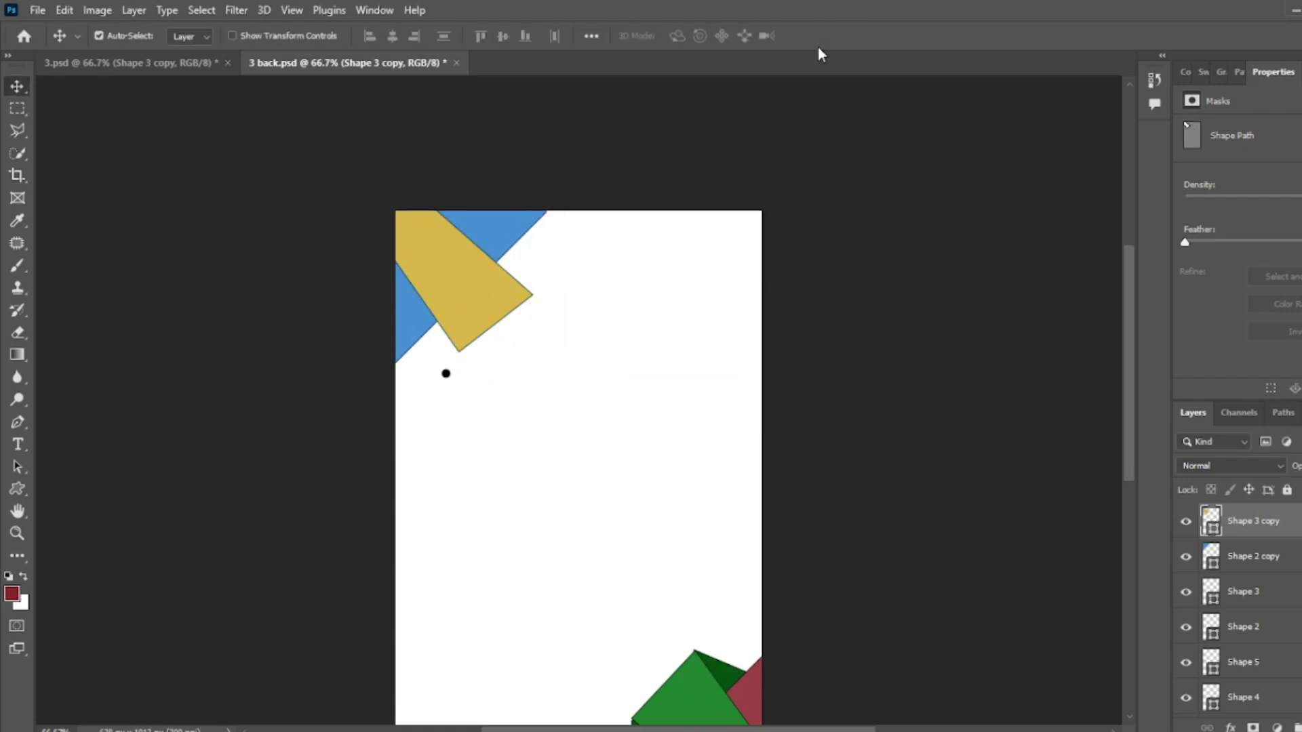
left_click_drag(486, 293, 478, 287)
- Draw a gold facet below the yellow shape, fill it darker gold 9b7a13, and layer it beneath the blue shape
key("p")
left_click(457, 350)
left_click(396, 330)
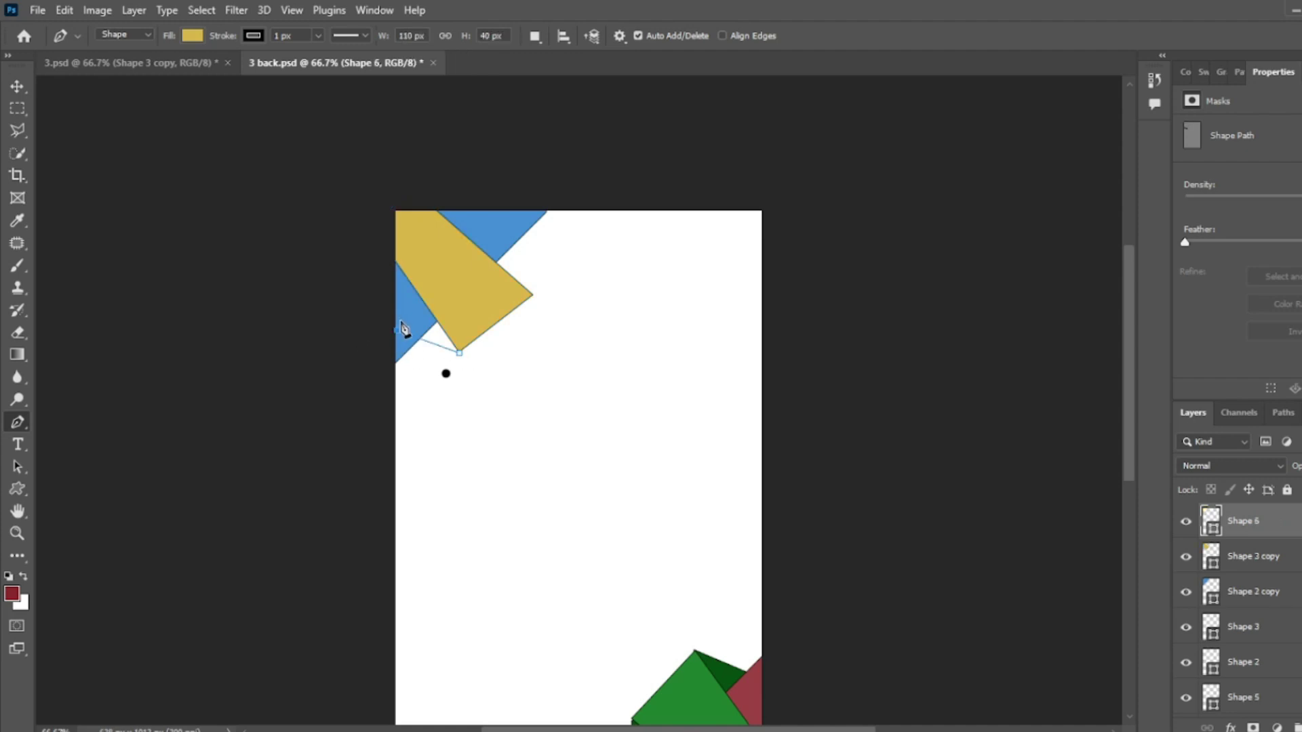
left_click(439, 274)
left_click(476, 320)
left_click(459, 352)
left_click_drag(1226, 541, 1224, 570)
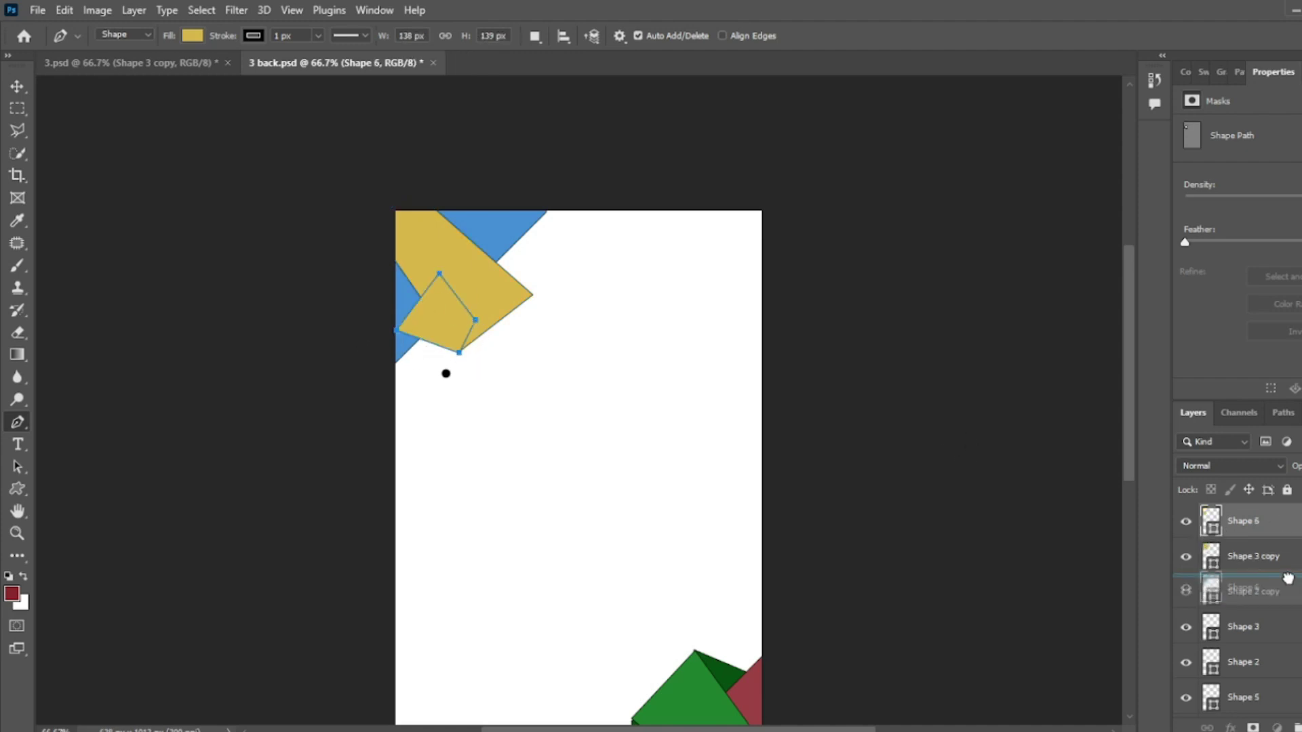
double_click(1217, 563)
left_click(1109, 281)
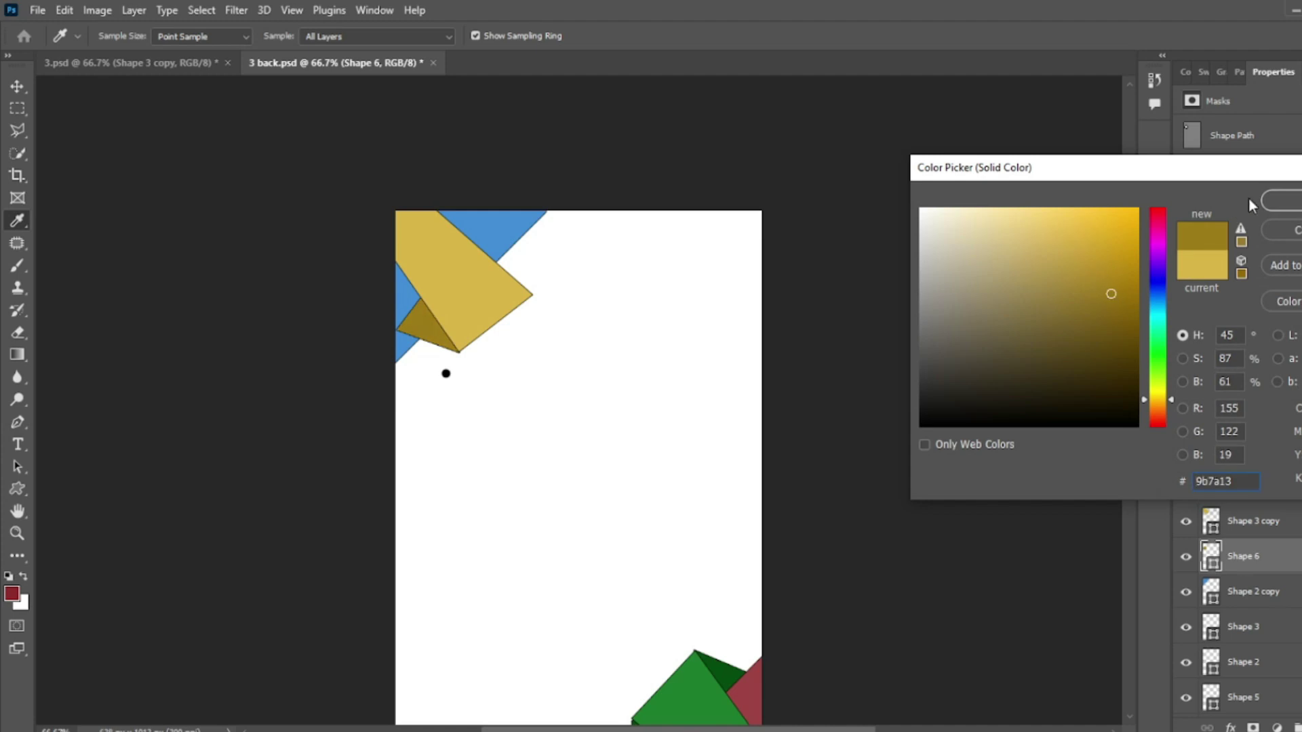
left_click(1282, 202)
left_click_drag(1270, 556, 1261, 608)
- Draw a second darker gold facet beside the yellow shape, then deselect
left_click(531, 294)
left_click(514, 224)
left_click(449, 255)
left_click(476, 296)
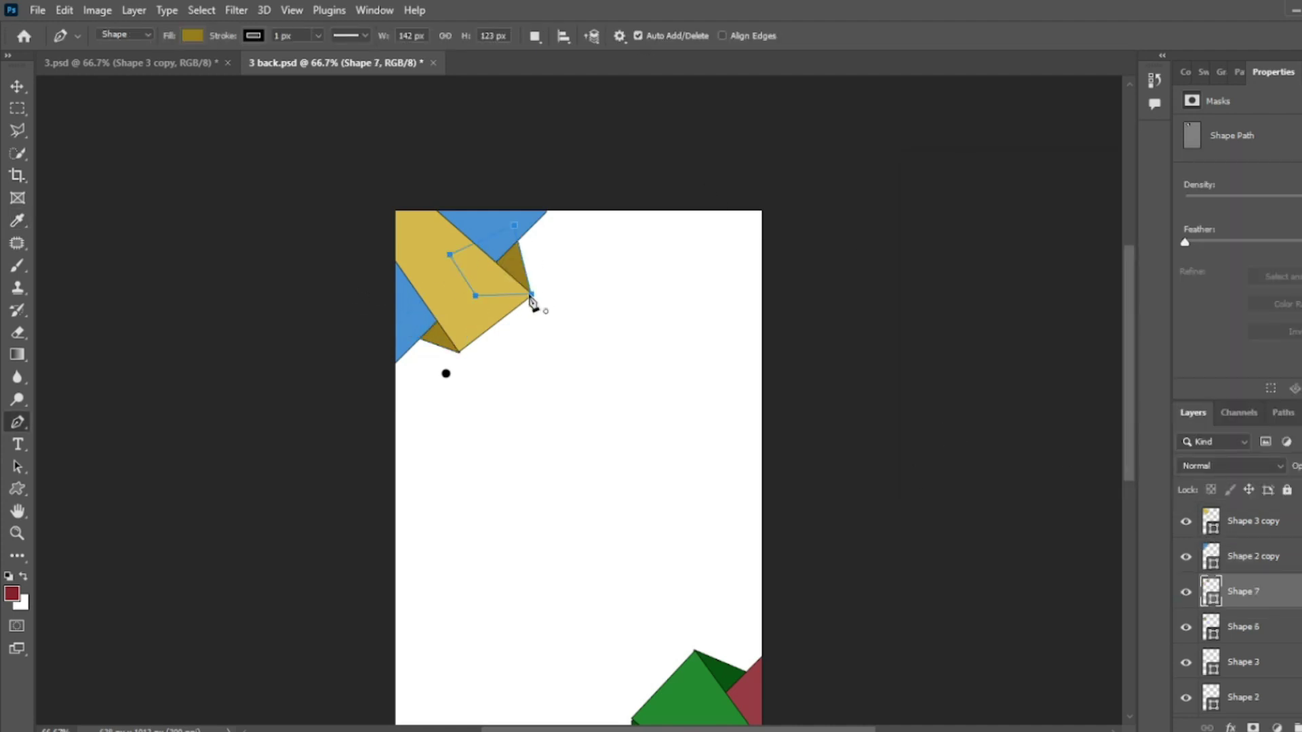
left_click(532, 296)
scroll(588, 116, "down", 3)
key("v")
left_click(630, 375)
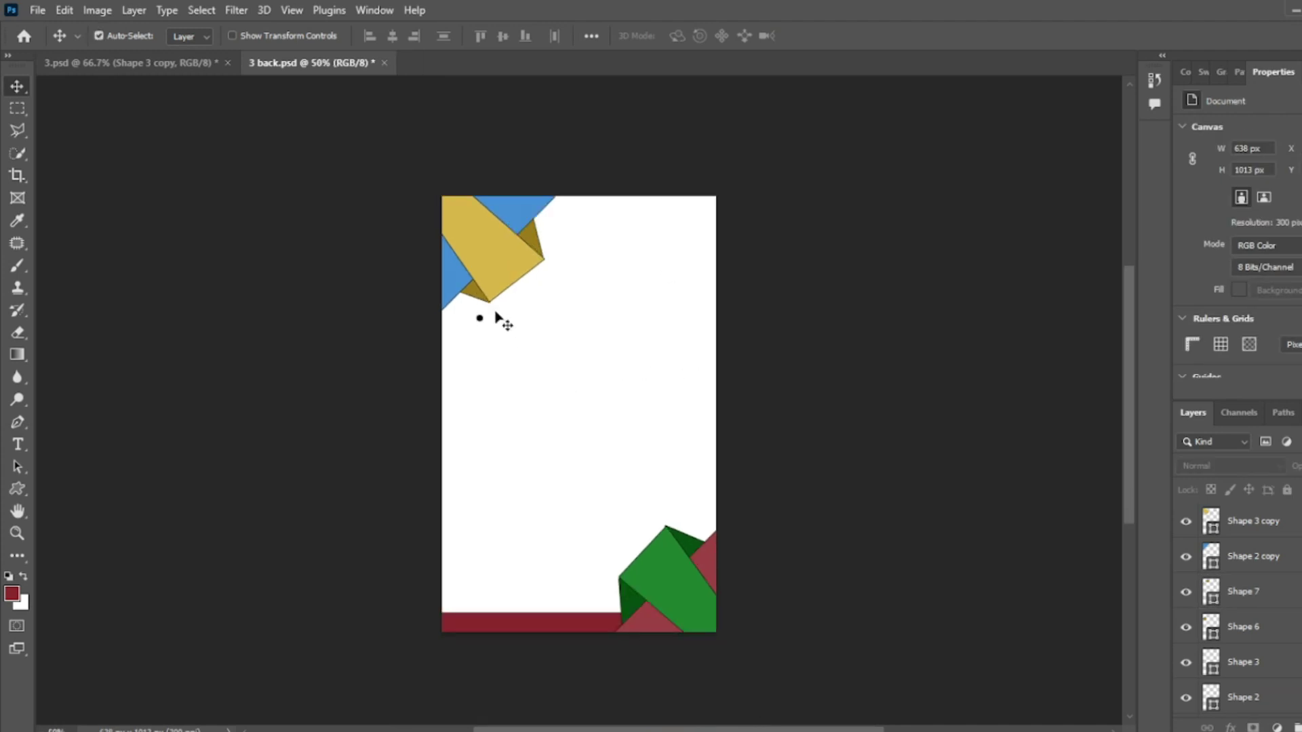
- Reveal Group 1's text on the back and nudge the Join/Expire Date lines about 33 px left
scroll(1251, 566, "down", 3)
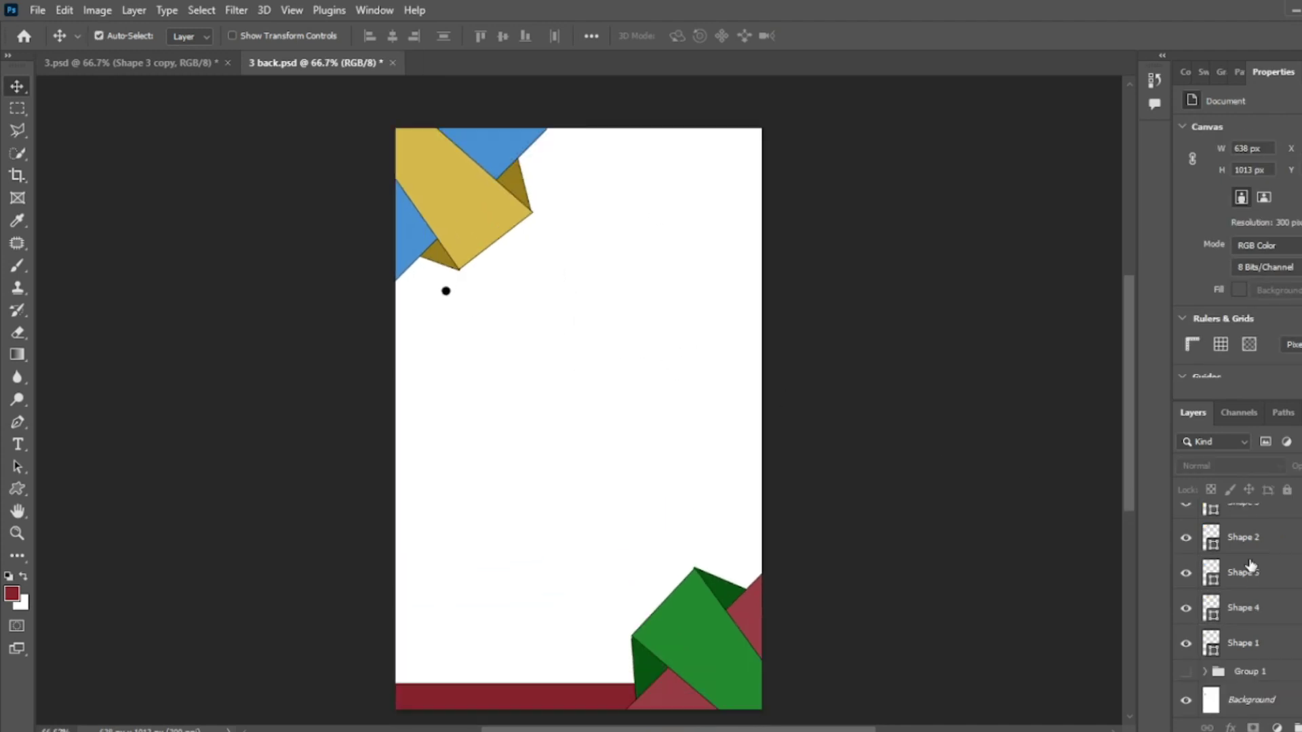
left_click(1185, 672)
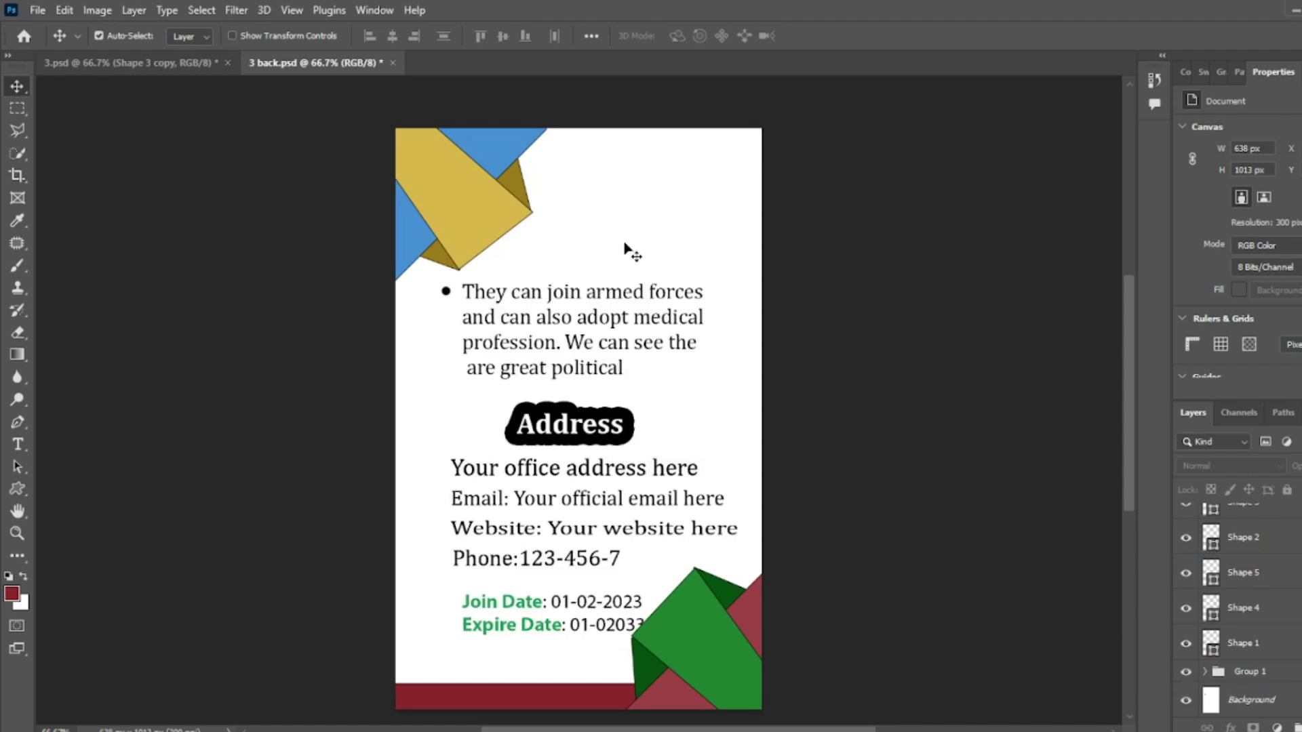
mouse_move(603, 623)
left_mouse_down()
mouse_move(579, 620)
mouse_move(657, 614)
left_mouse_up()
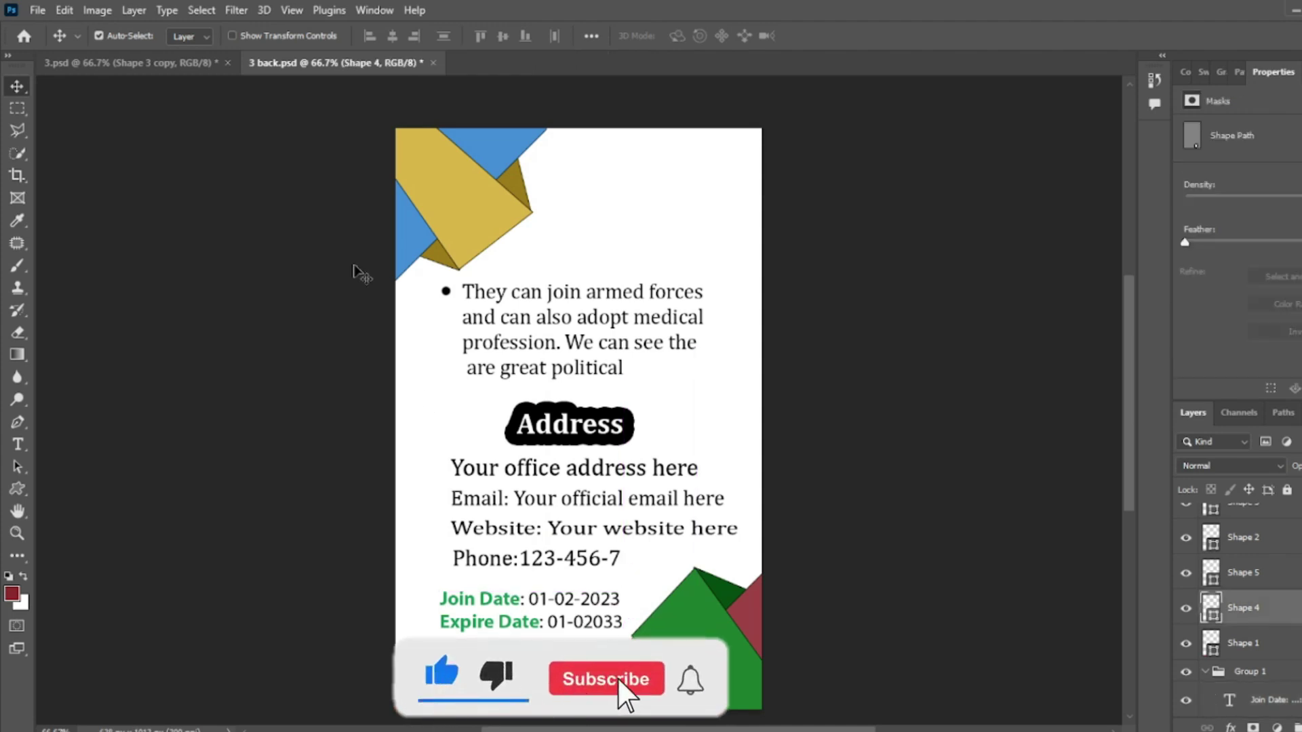